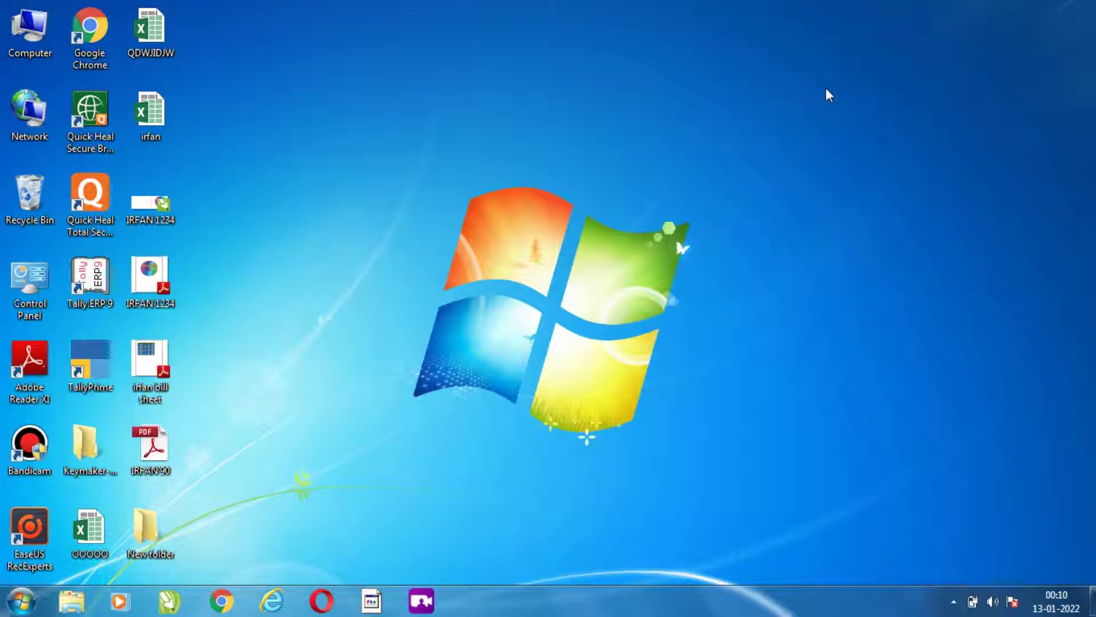
Refresh the desktop and launch Paint
right_click(829, 95)
left_click(859, 132)
left_click(17, 605)
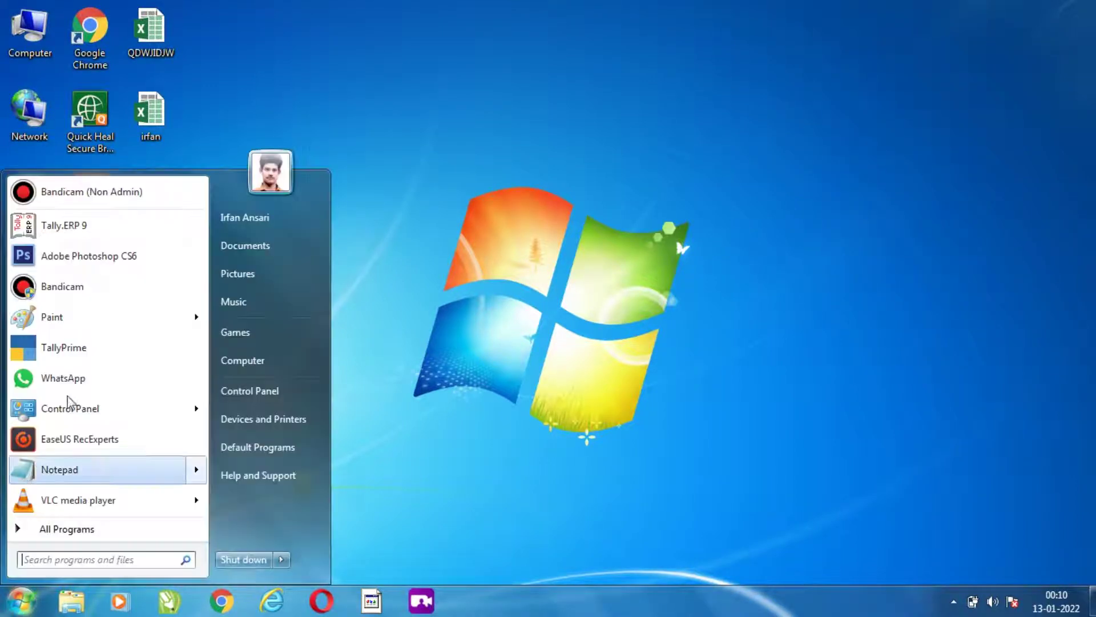
left_click(77, 558)
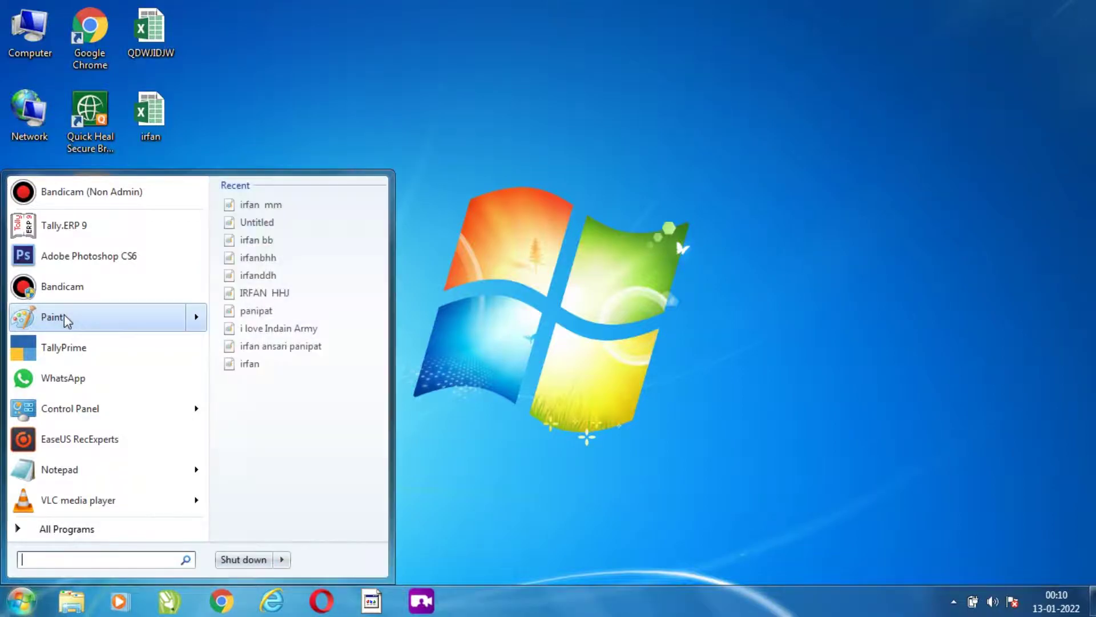
left_click(64, 314)
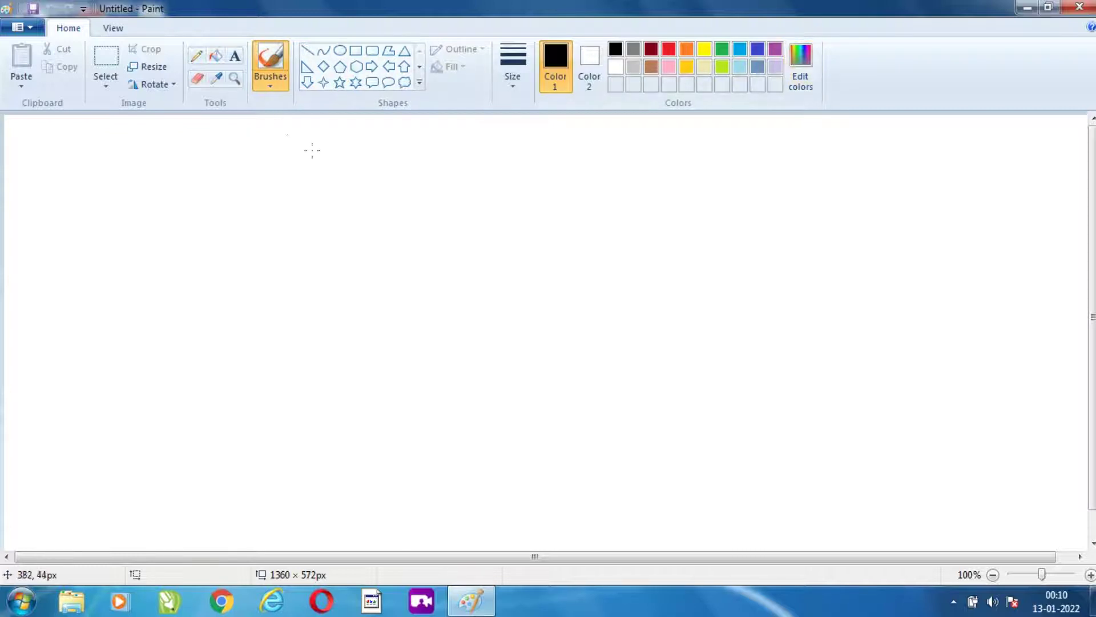
Mark a transparent rectangular selection about 226 × 203 px on the blank canvas and move it further right
left_click(106, 87)
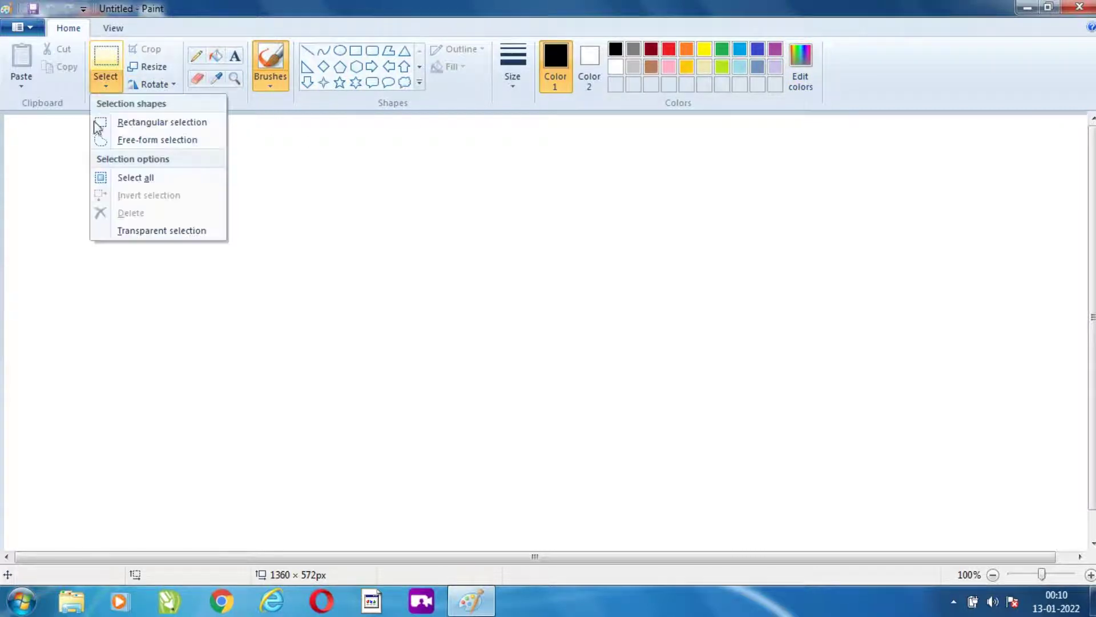
left_click(138, 122)
left_click(113, 90)
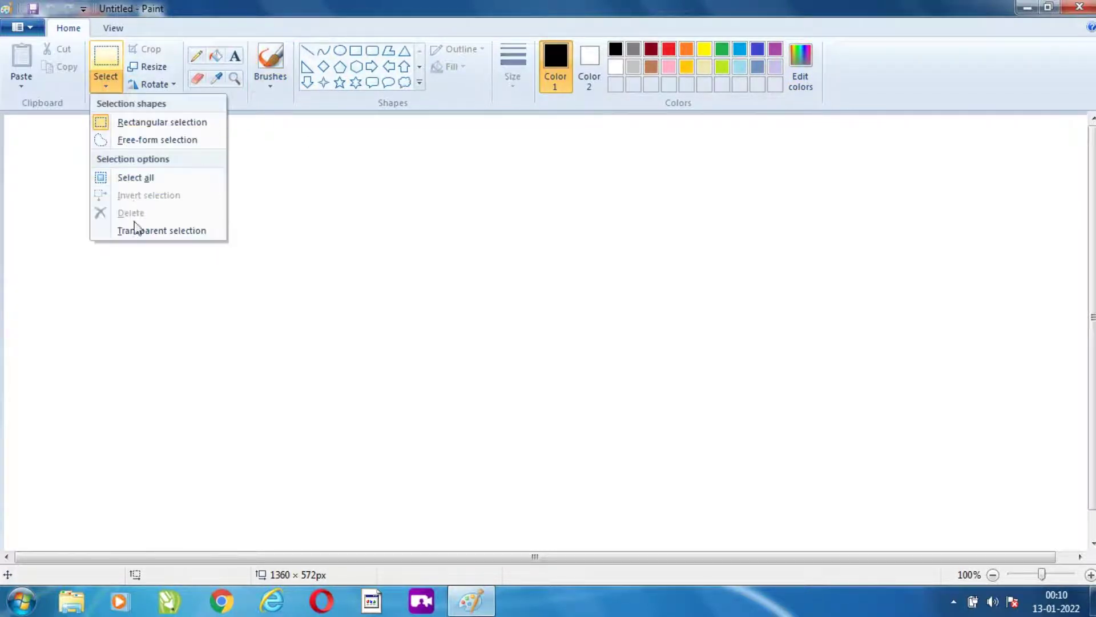
left_click(137, 231)
left_click_drag(161, 164, 343, 328)
left_click_drag(301, 242, 423, 254)
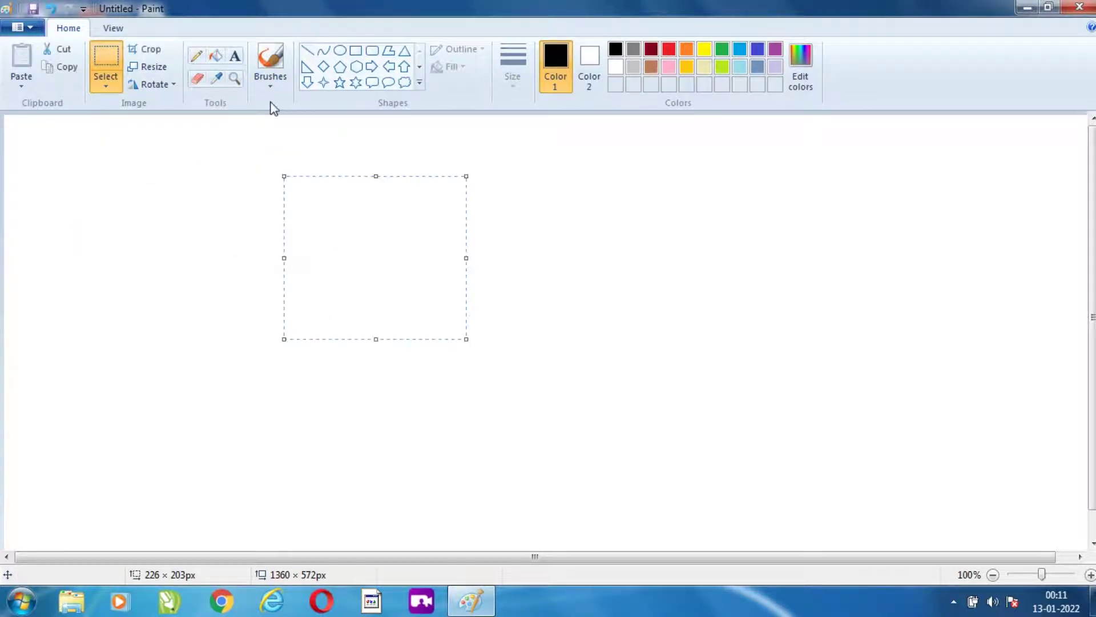
left_click(197, 56)
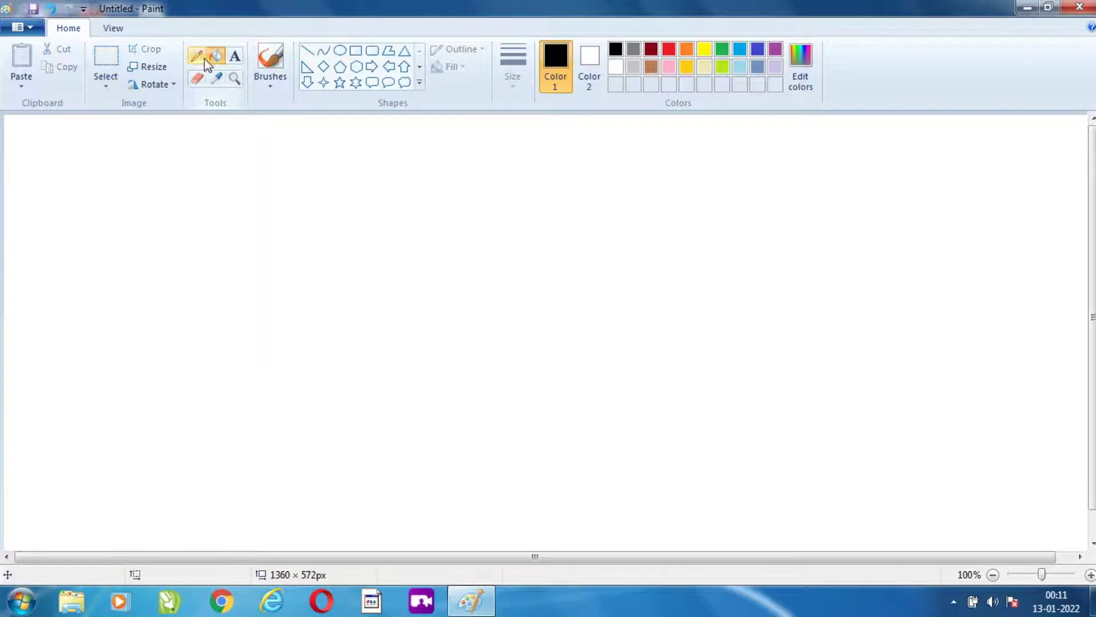
left_click(232, 57)
left_click(214, 57)
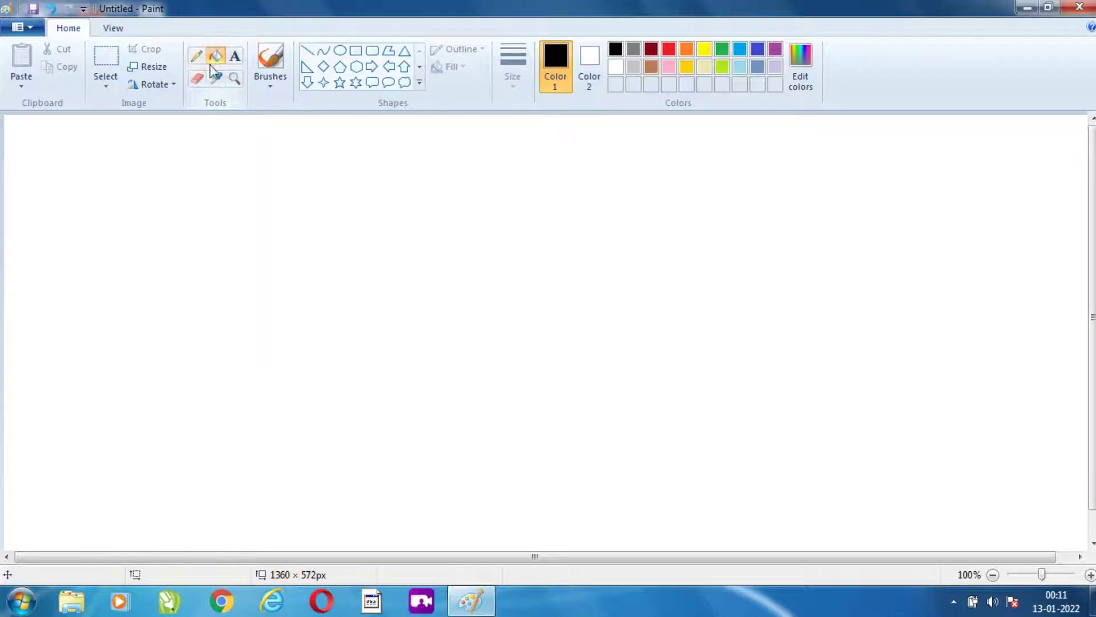
left_click(323, 50)
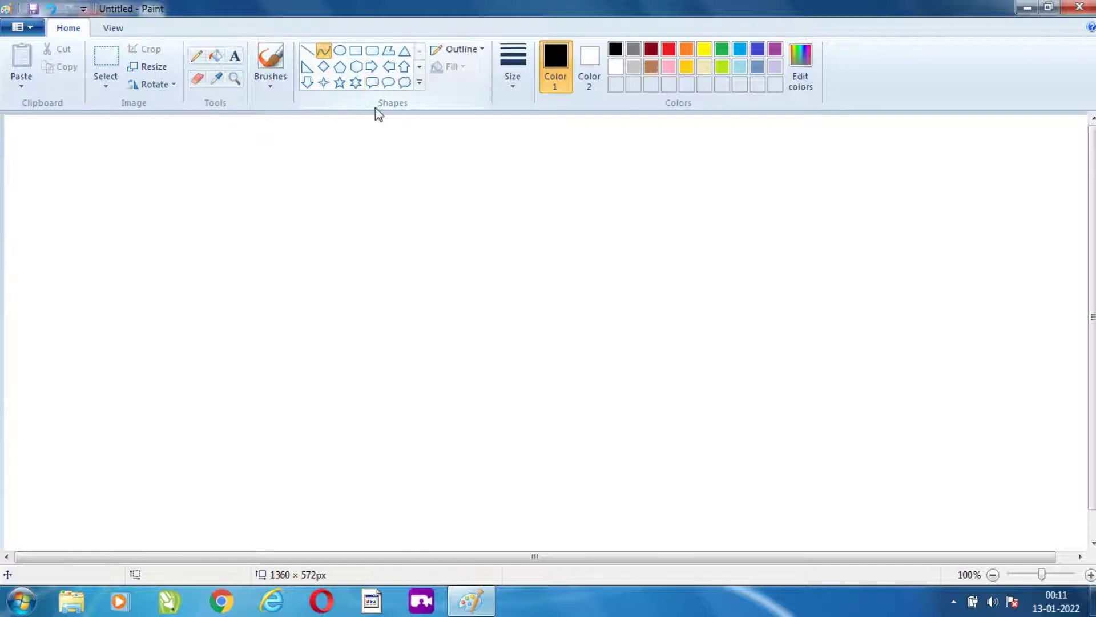
Draw a small diamond near the canvas's upper edge and an oval callout about 230 × 345 px, placed lower right of it
left_click(323, 67)
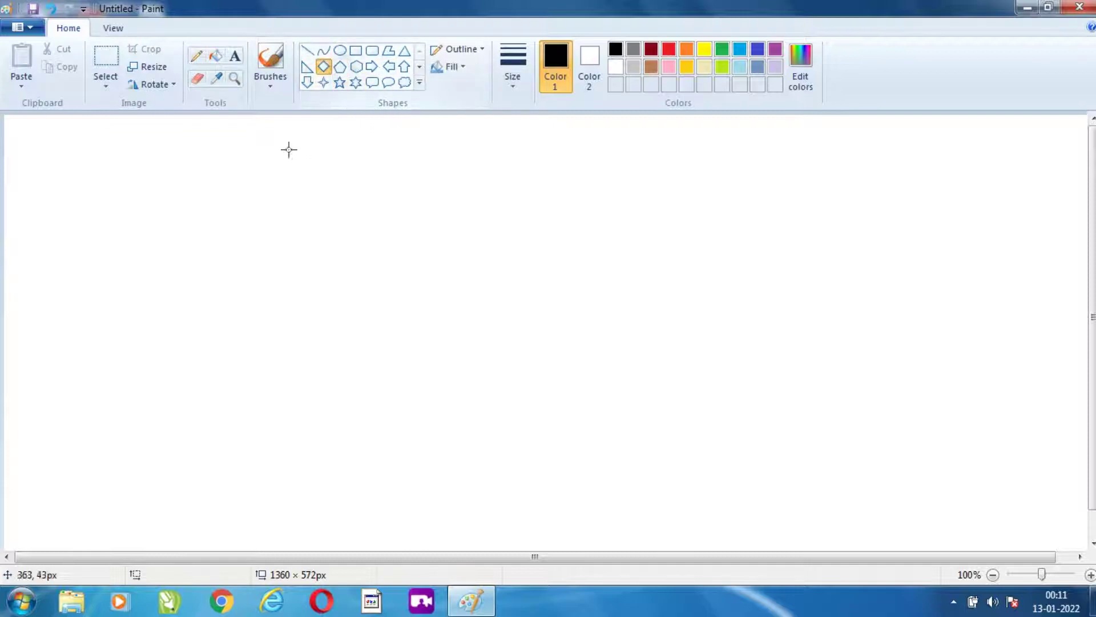
left_click_drag(288, 151, 343, 237)
left_click(389, 83)
left_click_drag(403, 154, 588, 405)
left_click_drag(447, 183, 579, 278)
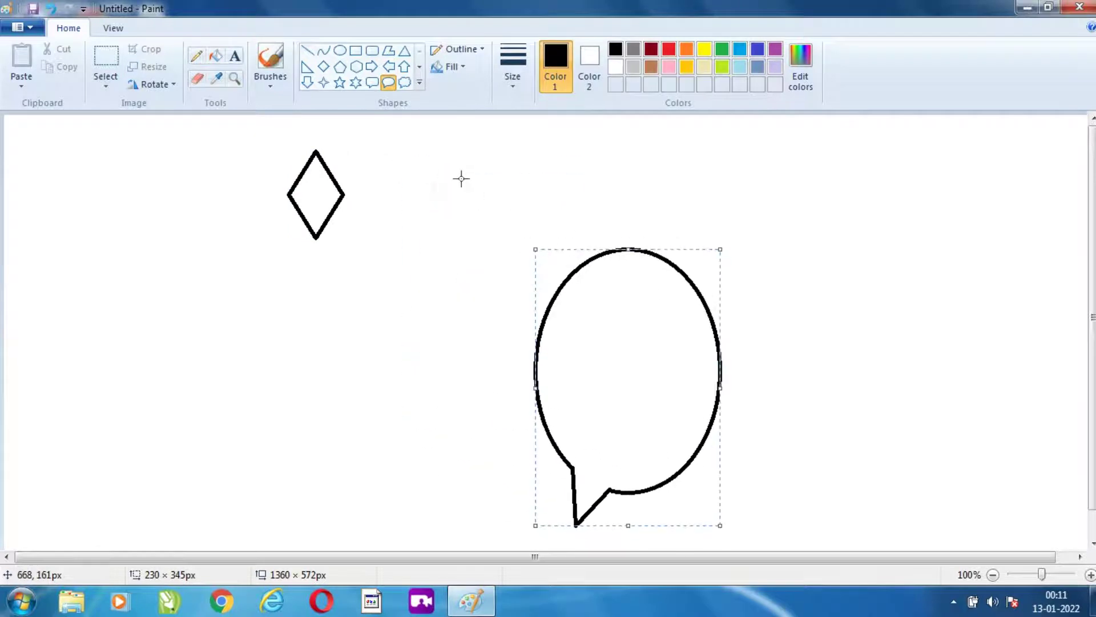
Draw an up arrow about 177 × 225 px below the diamond and set its outline colour to dark red
left_click(404, 66)
left_click_drag(184, 244, 326, 423)
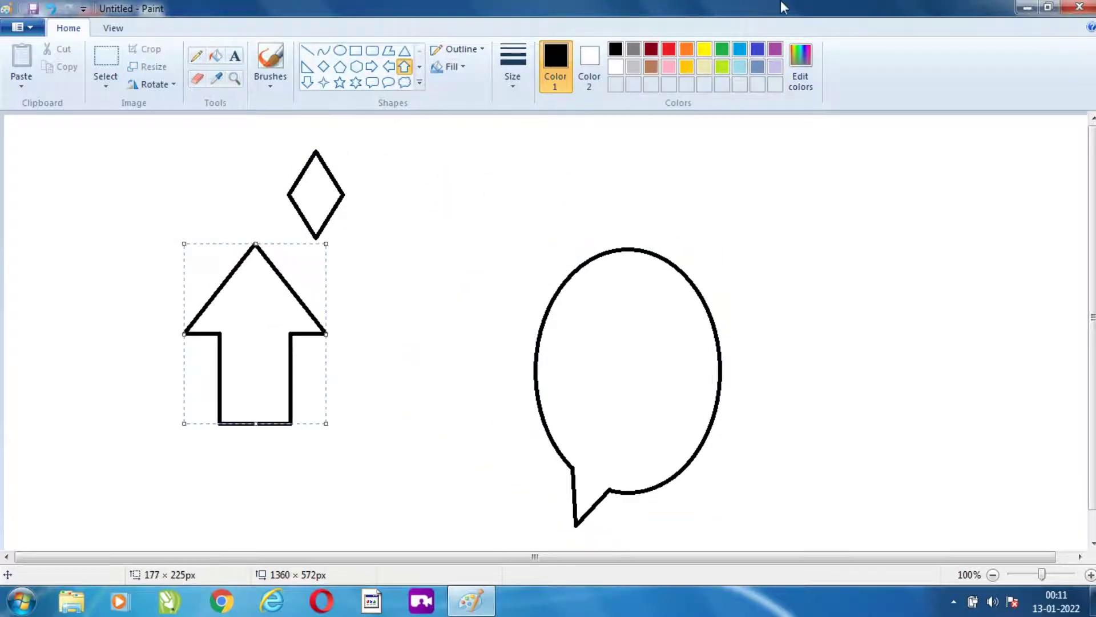
left_click(513, 72)
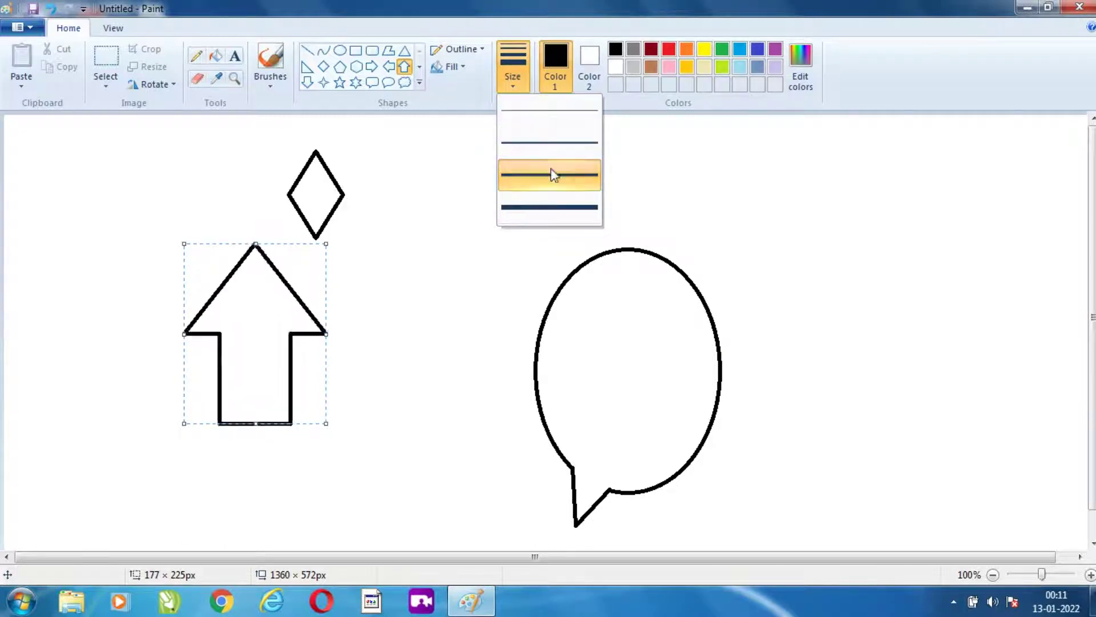
left_click(560, 89)
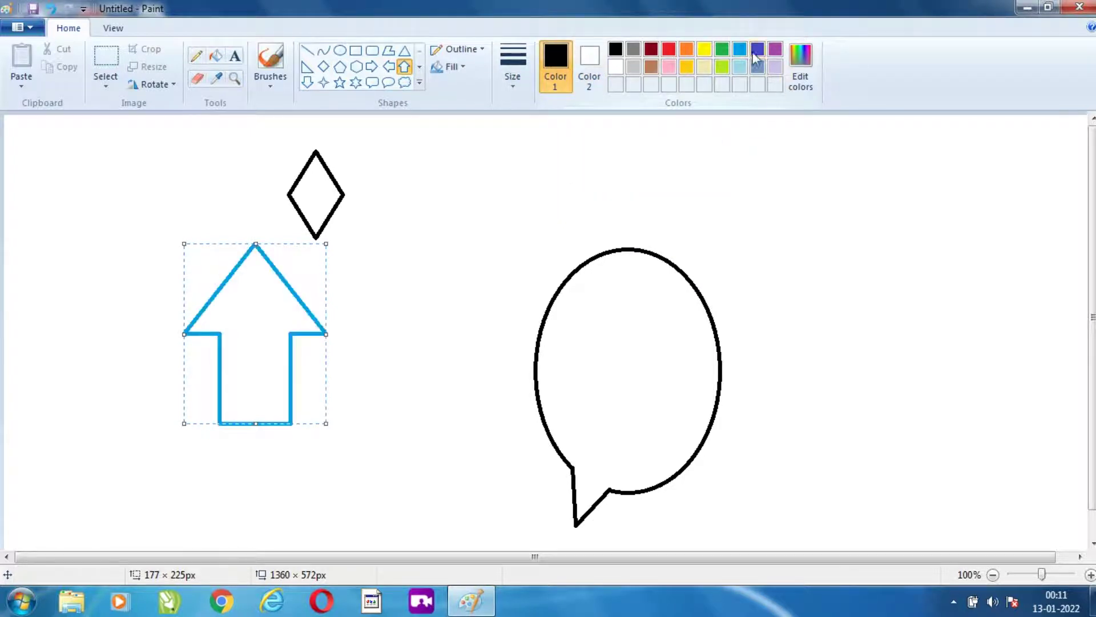
left_click(687, 51)
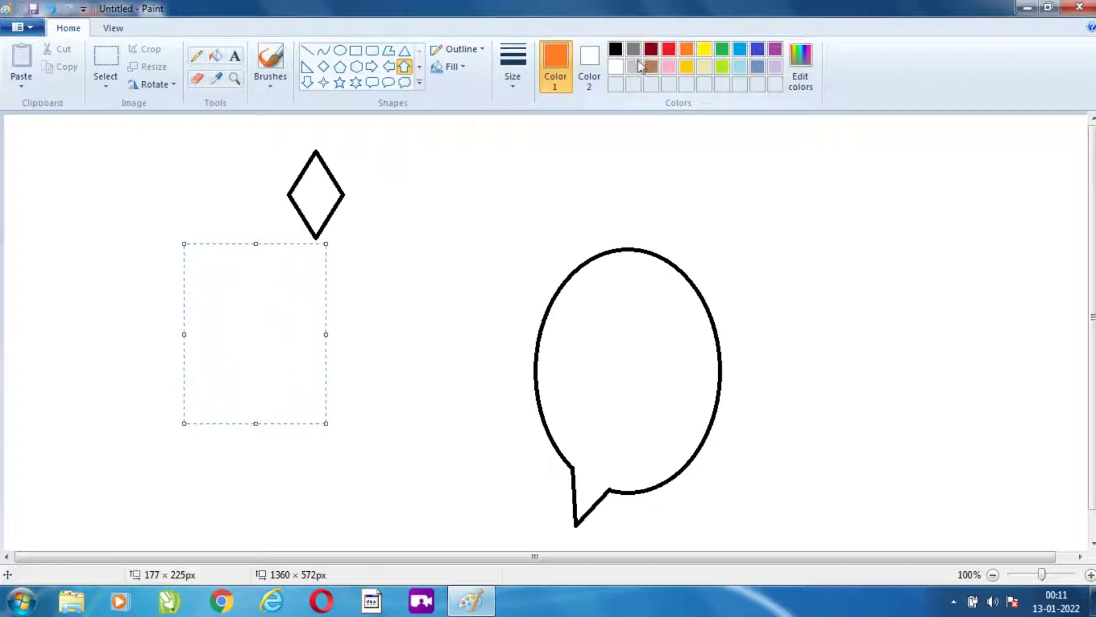
left_click(649, 51)
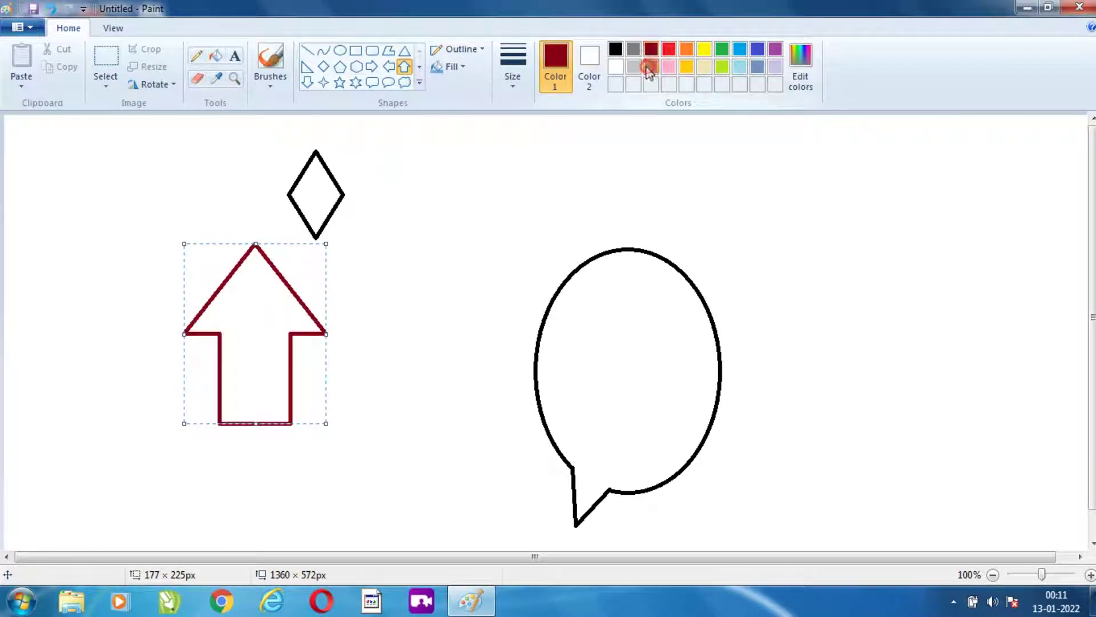
Set Color 2 to red and fill the inside of the up arrow with the dark red of Color 1
left_click(589, 66)
left_click(668, 50)
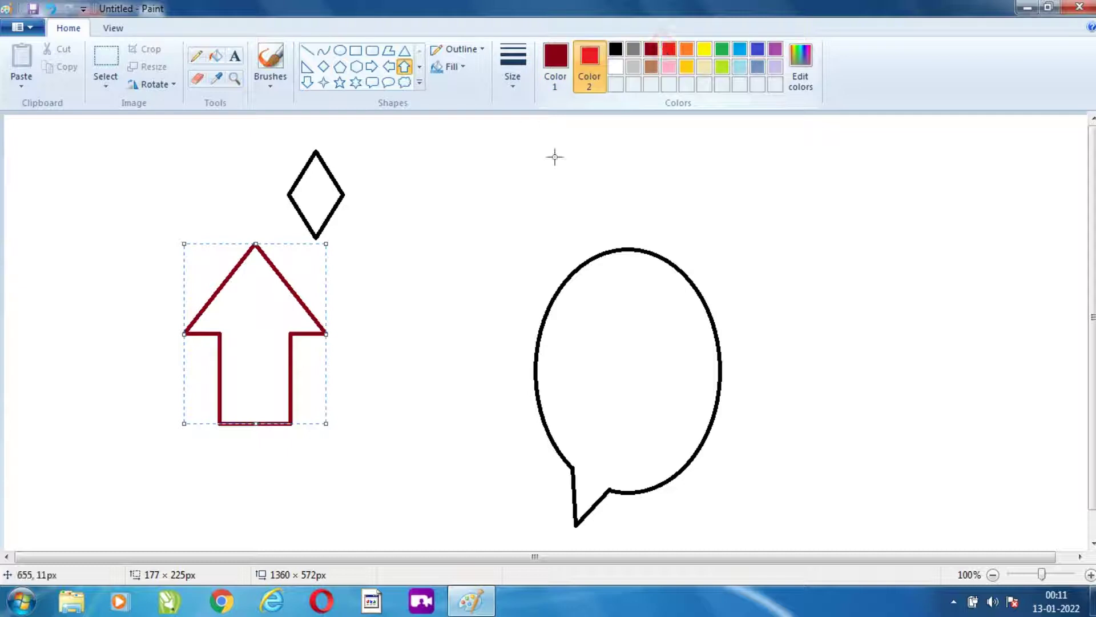
left_click(217, 55)
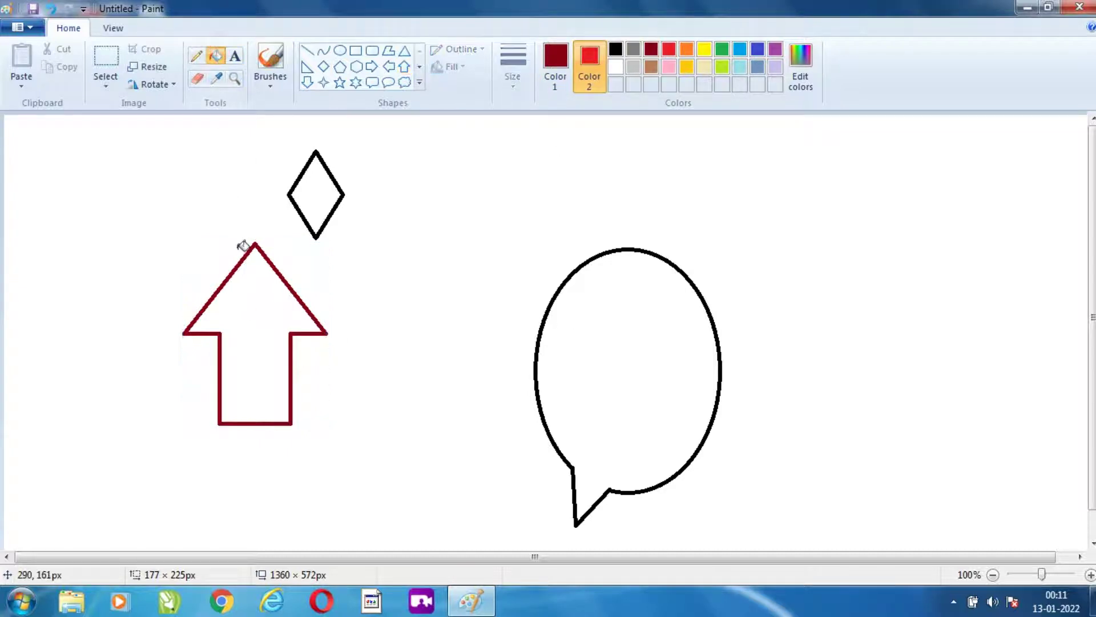
left_click(254, 292)
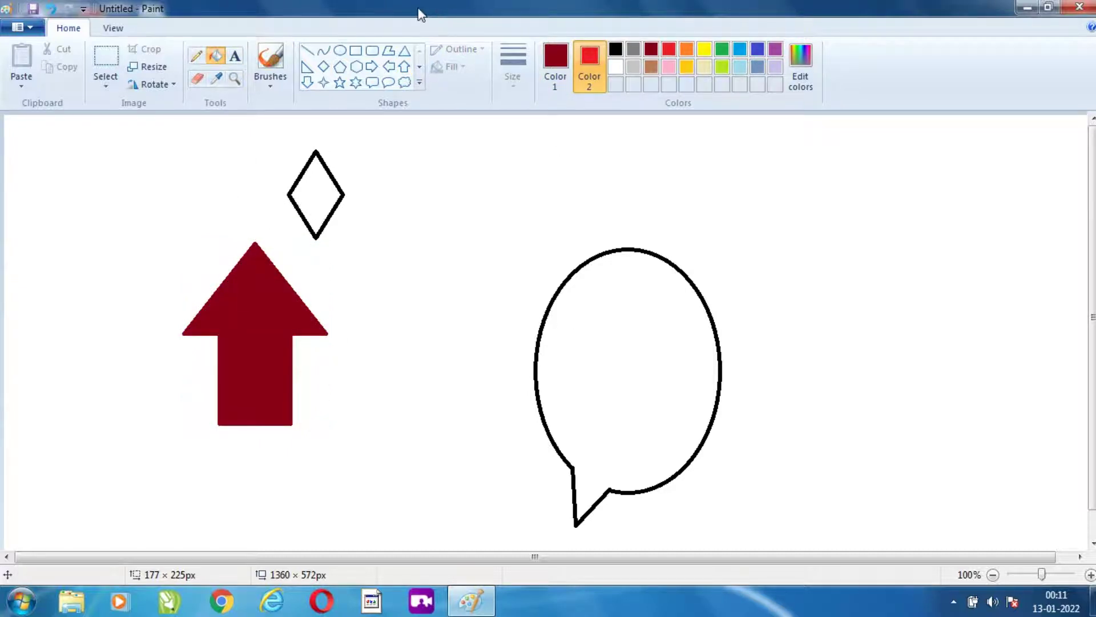
Start a new image without saving the drawing, and draw a vertical black curve about 264 px tall, bulging right near its lower end
key("ctrl+n")
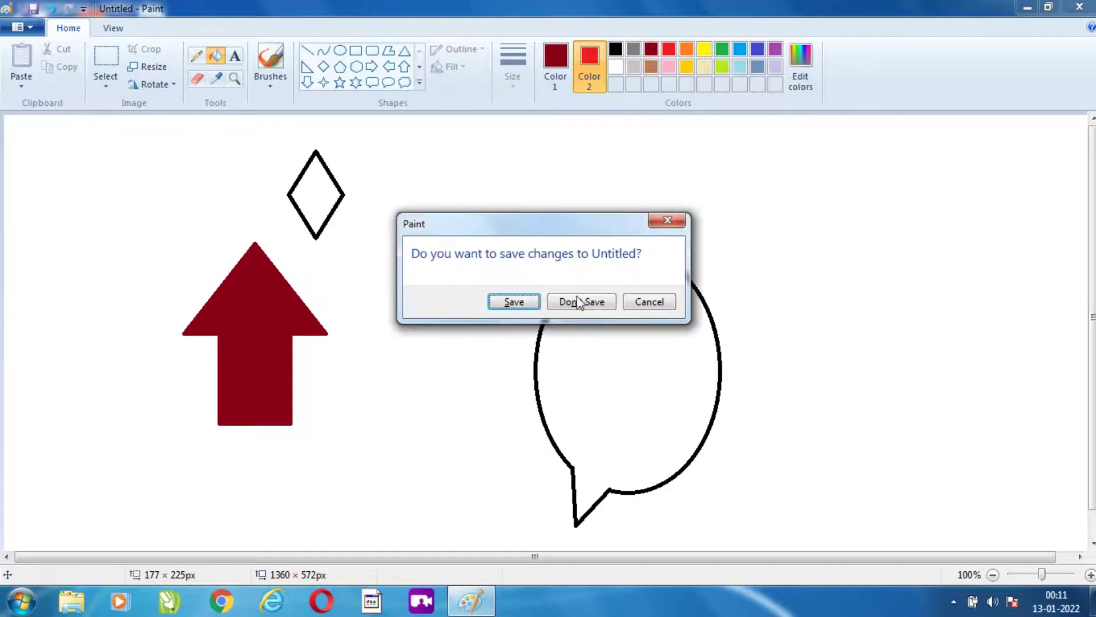
left_click(579, 301)
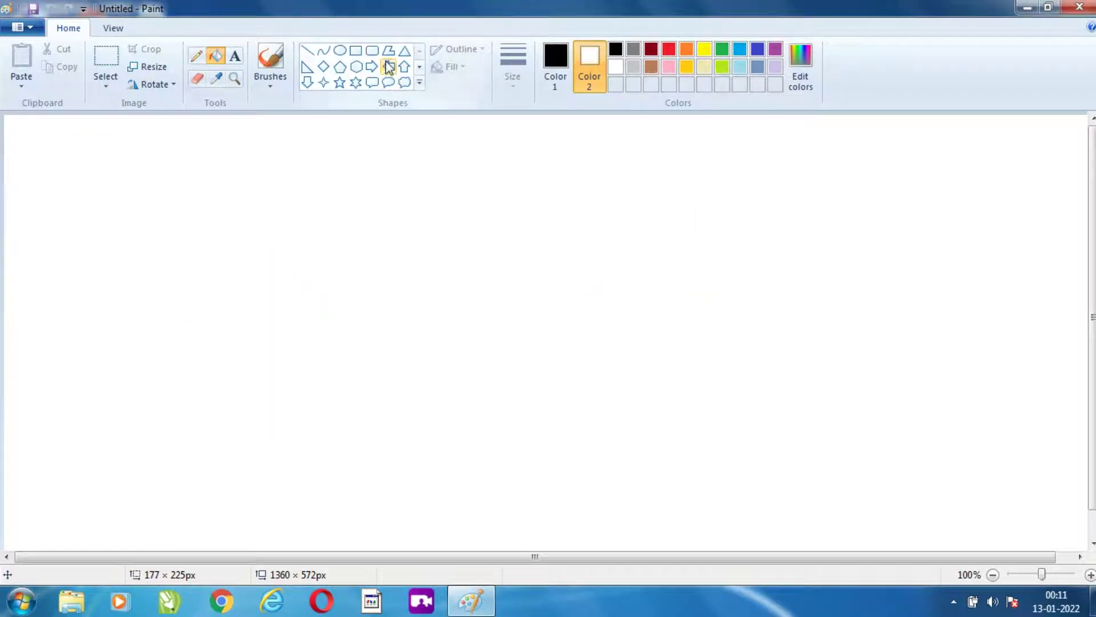
left_click(328, 51)
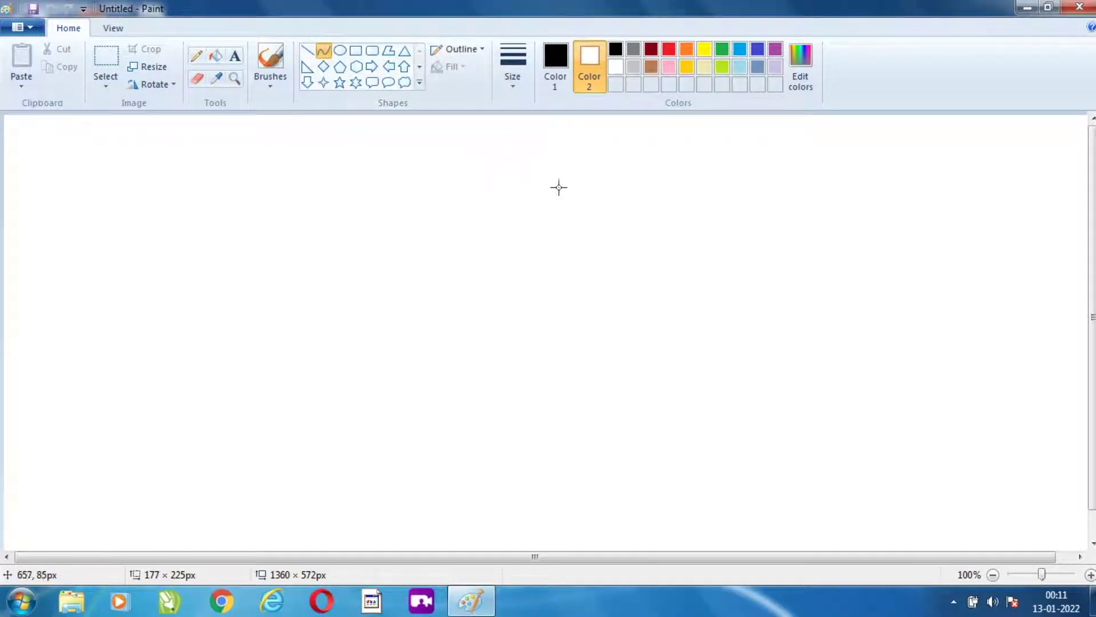
left_click_drag(542, 162, 541, 308)
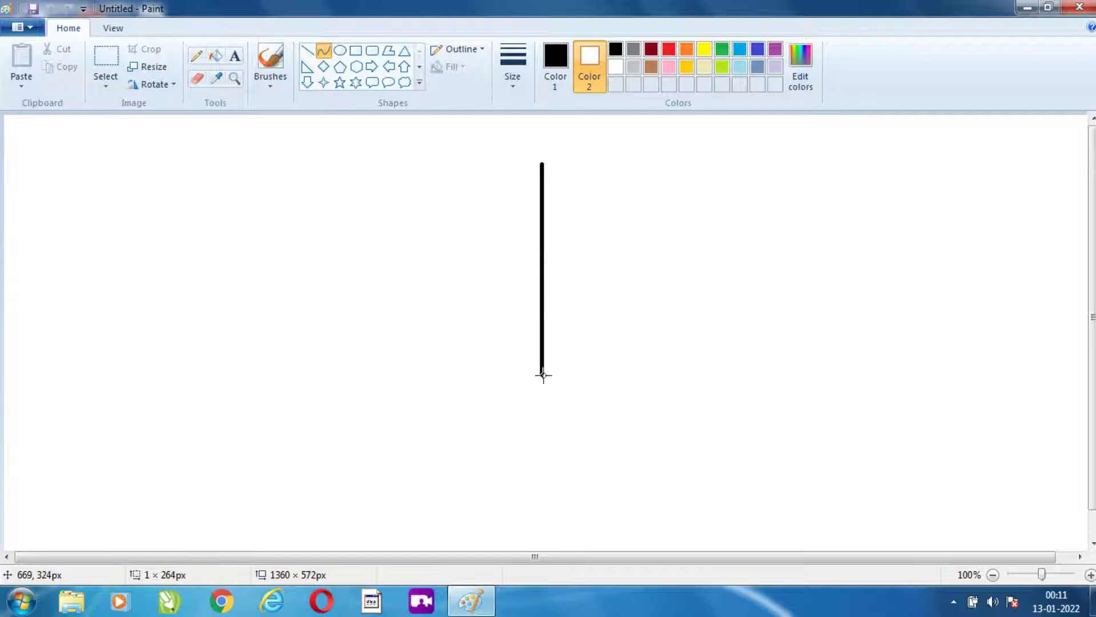
left_click_drag(543, 375, 543, 372)
left_click_drag(540, 319, 624, 327)
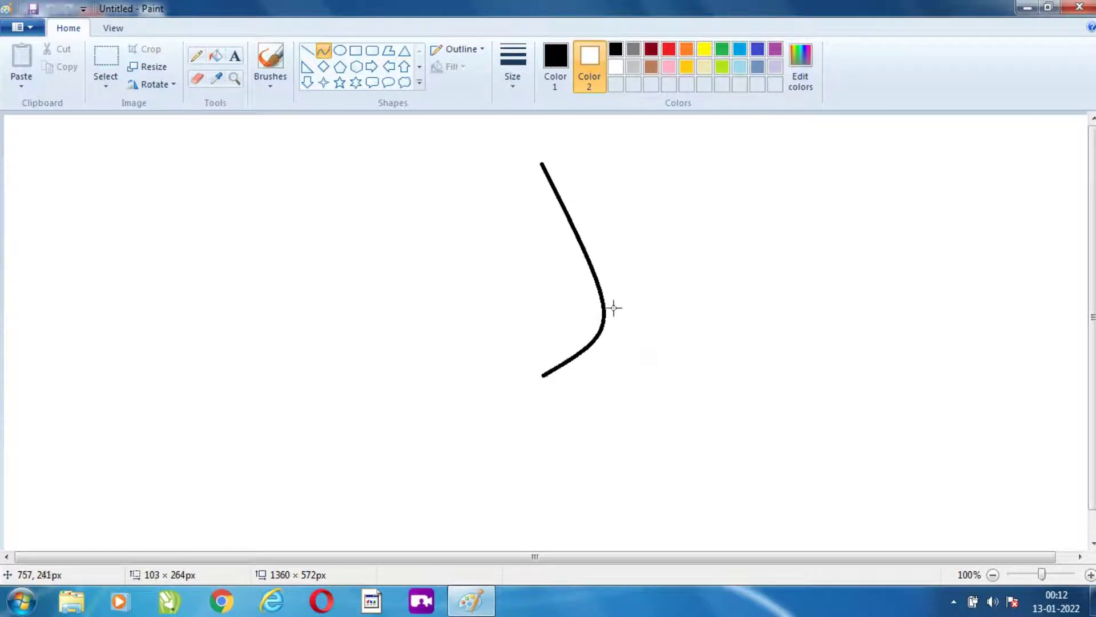
Select the curve with a rectangular selection about 281 × 322 px and move it slightly down and to the right
left_click(106, 57)
left_click(106, 87)
left_click(330, 255)
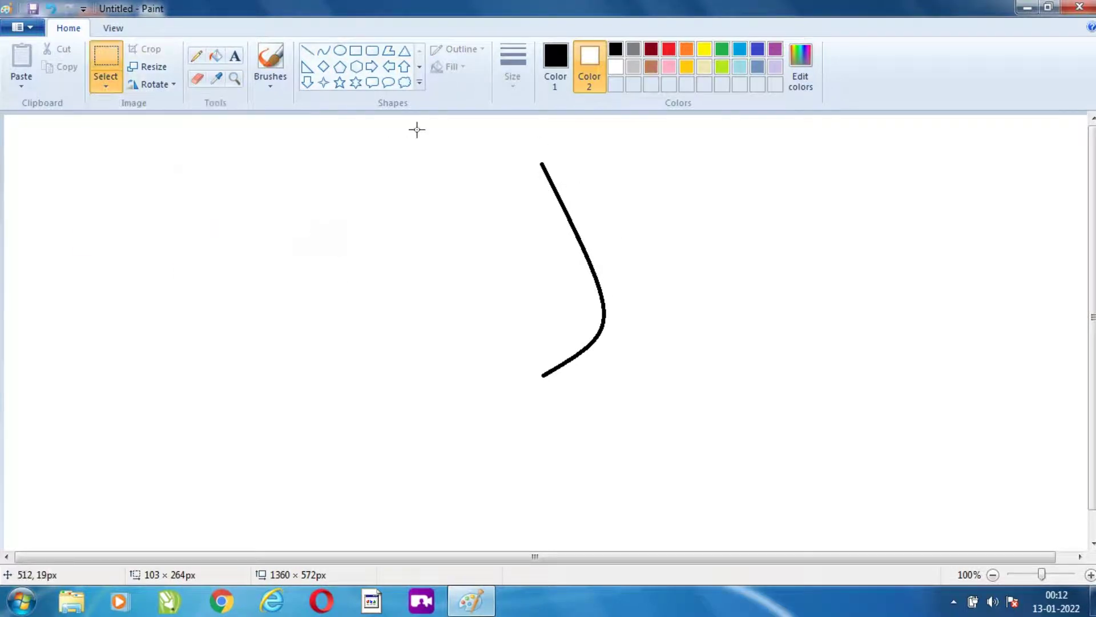
left_click_drag(416, 127, 641, 384)
left_click_drag(562, 264, 592, 295)
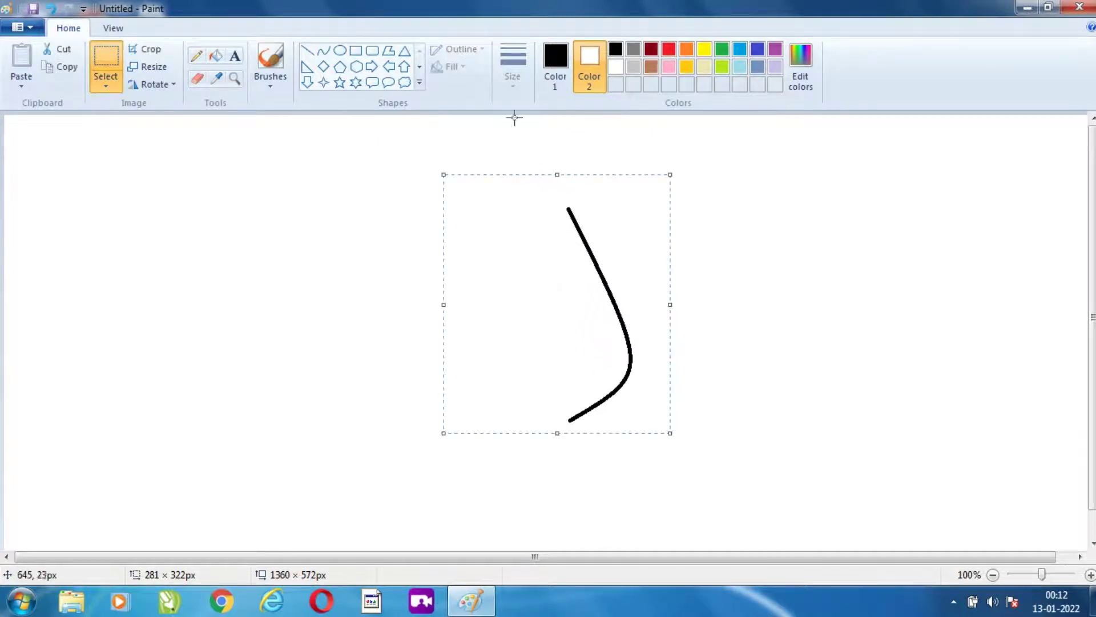
Draw a petal along the first curve's right side: a short arch near its upper end and an outward-bowed curve down to its lower tip
left_click(323, 51)
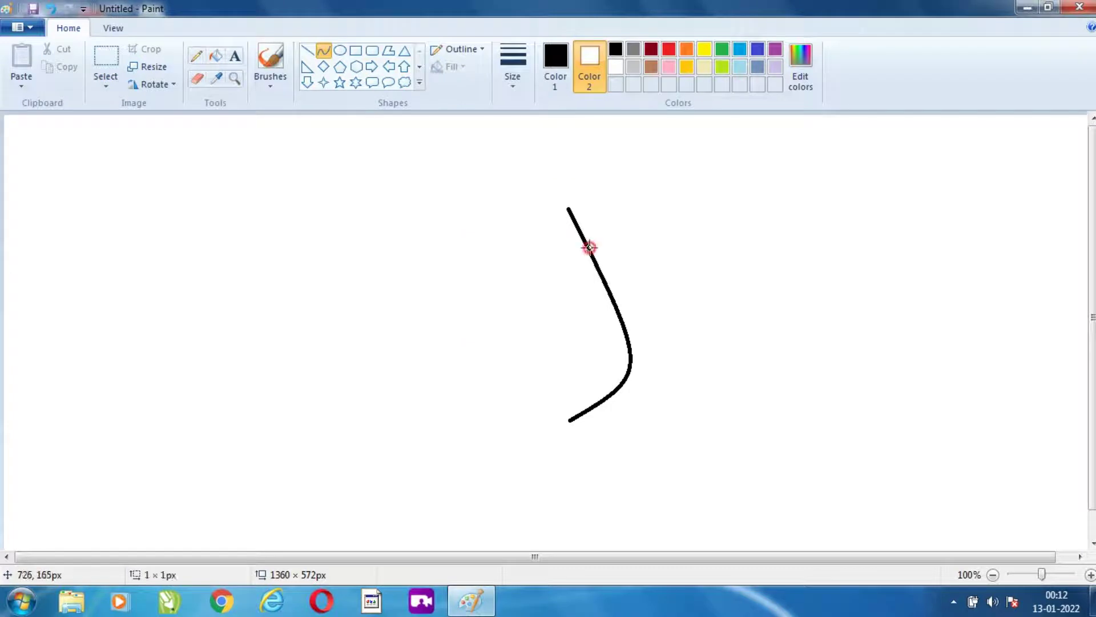
left_click_drag(589, 247, 594, 238)
left_click_drag(588, 244, 569, 421)
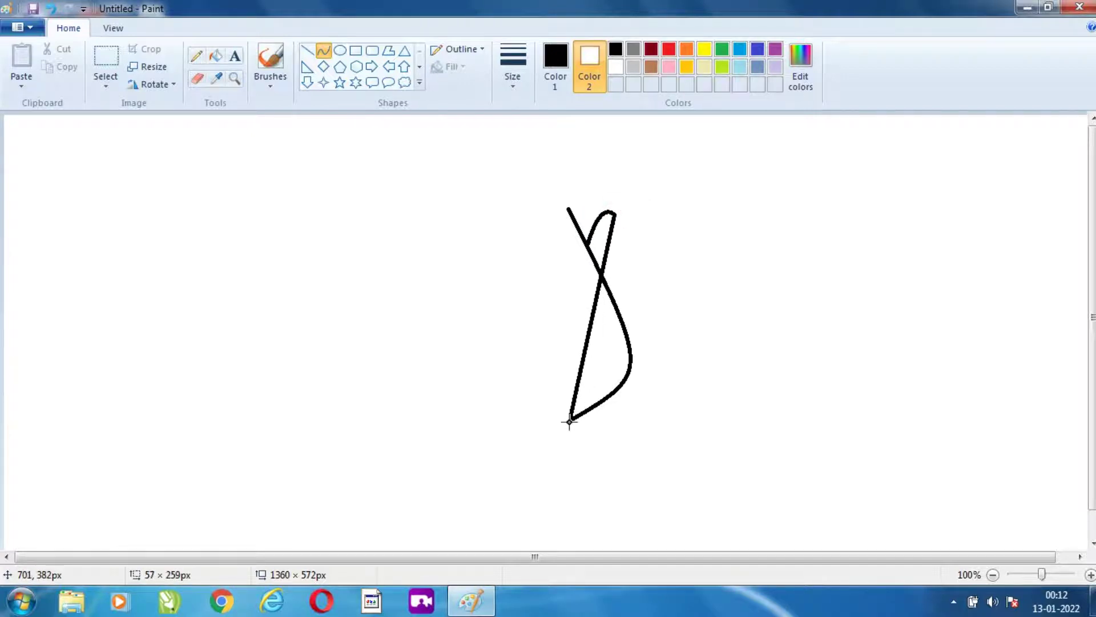
left_click_drag(590, 330, 663, 400)
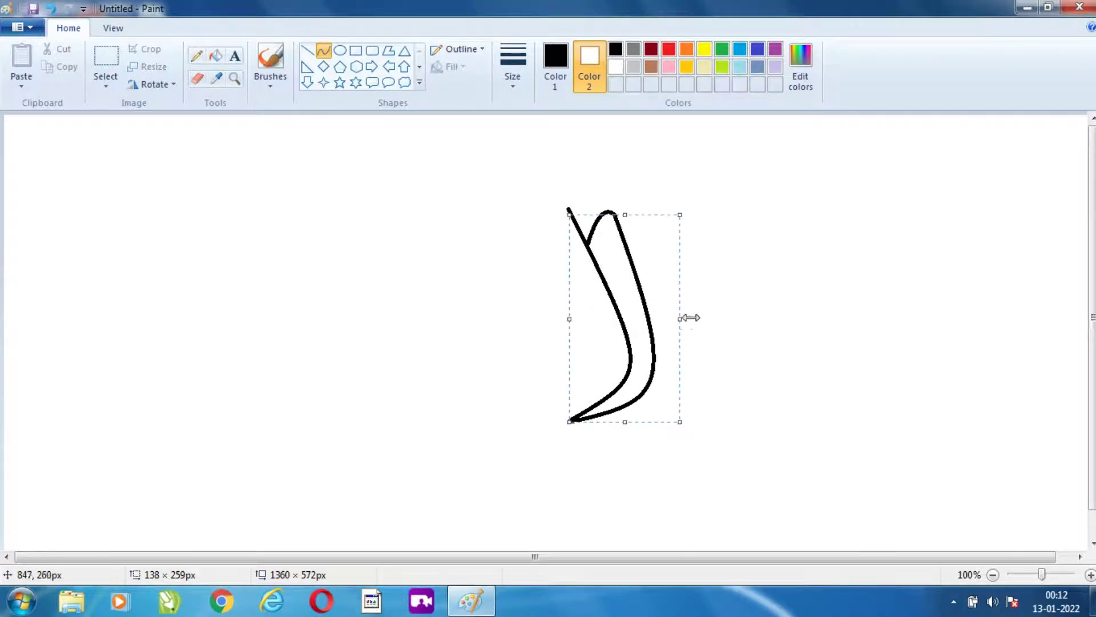
left_click(691, 315)
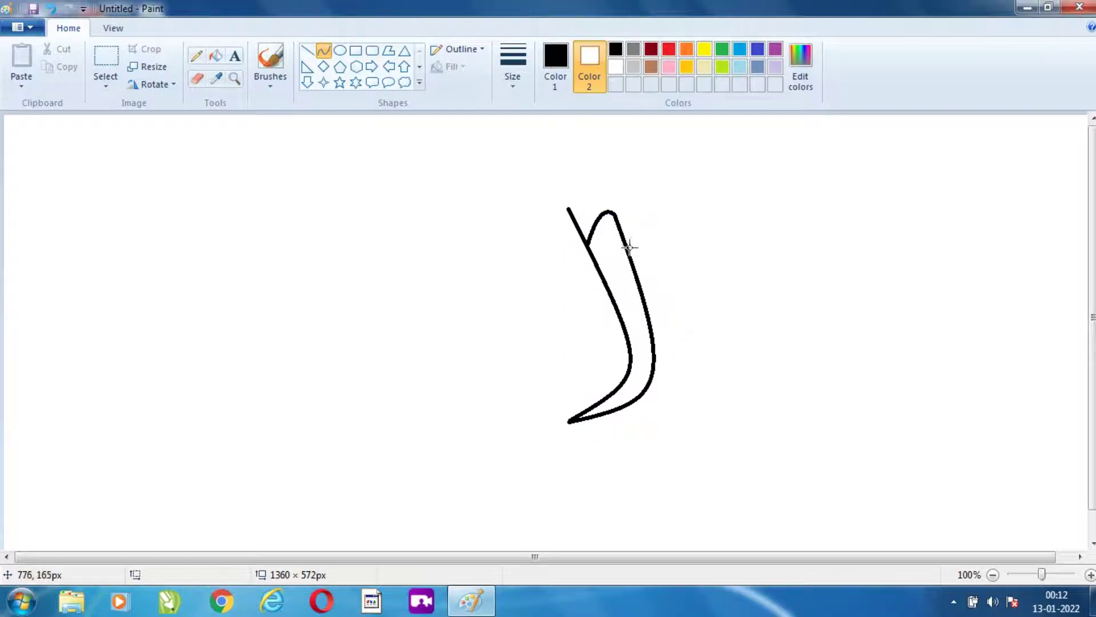
Add a larger petal to the right, with a pointed upper arch and a bowed curve about 277 px tall ending at the shared lower tip
left_click_drag(628, 247, 569, 422)
left_click(680, 200)
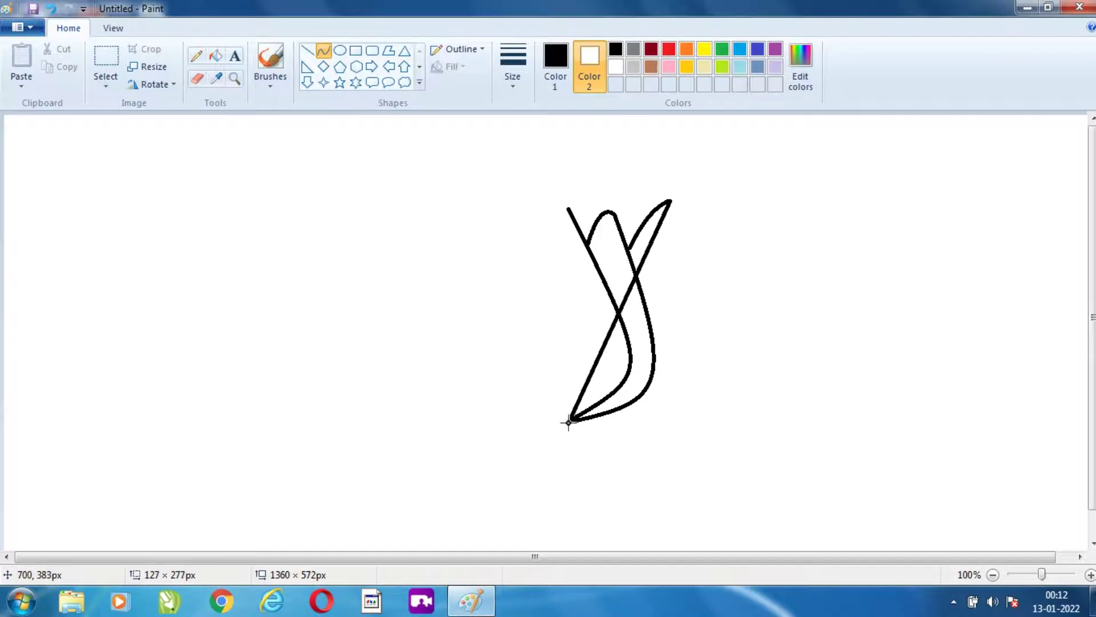
left_click_drag(617, 319, 684, 411)
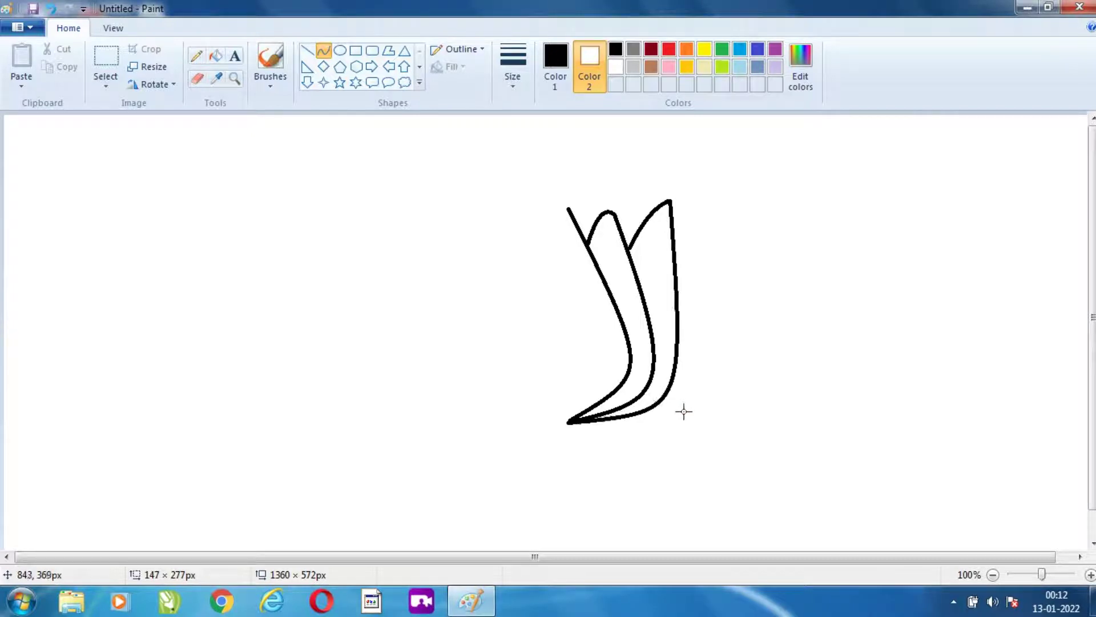
left_click(701, 272)
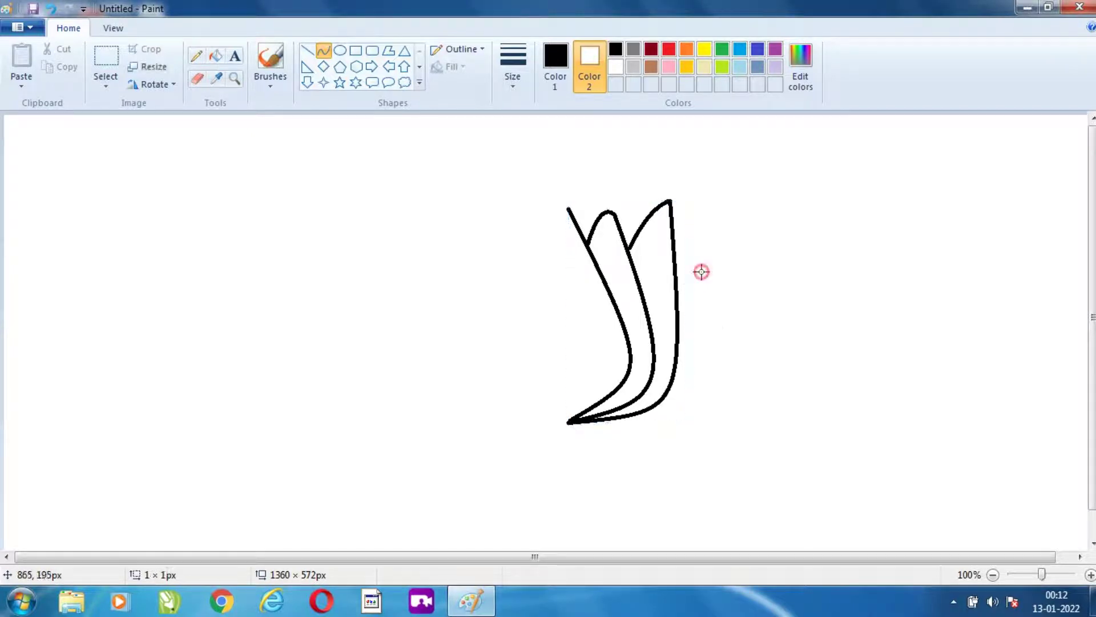
Add a third petal on the figure's right side: an arch about 58 × 37 px and an outward-bowed curve down to the shared lower tip
left_click(675, 240)
mouse_move(675, 240)
left_mouse_down()
mouse_move(718, 206)
mouse_move(726, 214)
left_mouse_up()
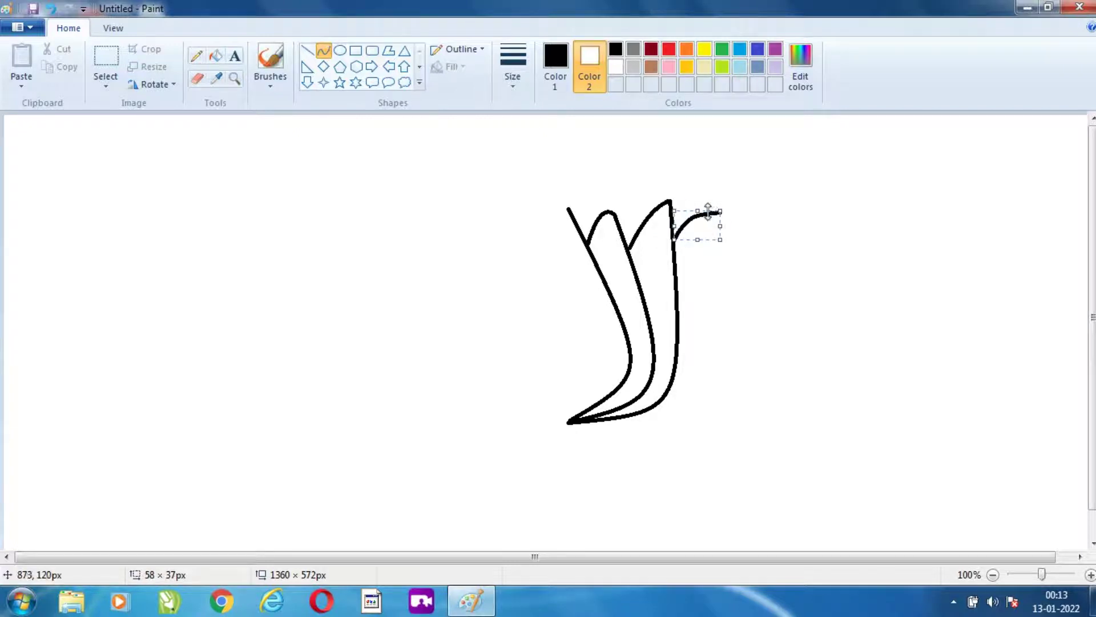
left_click(753, 210)
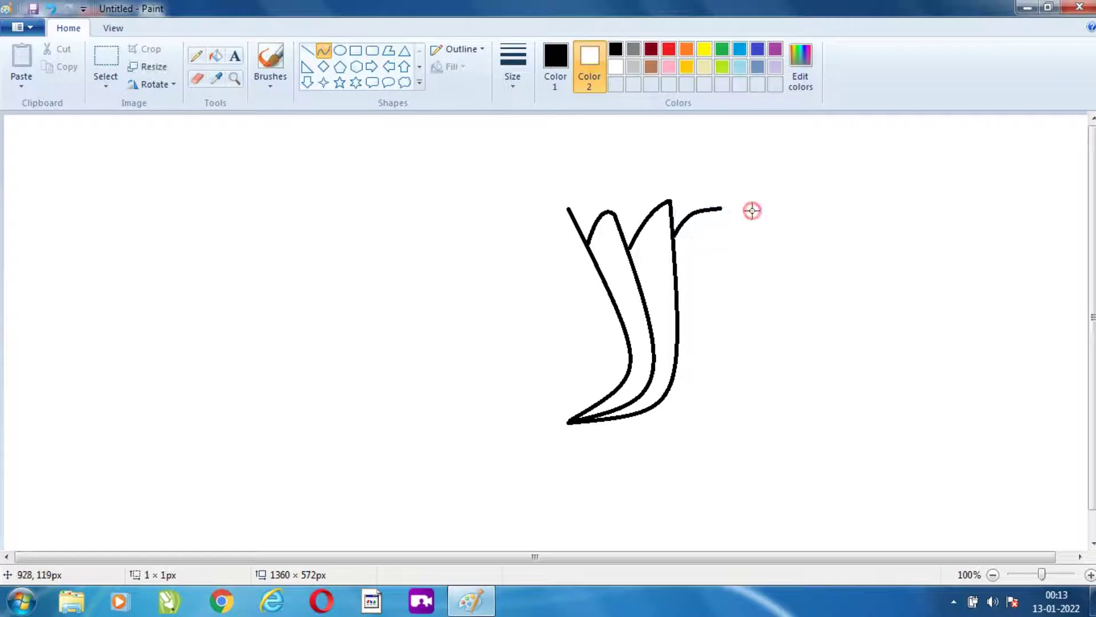
left_click_drag(722, 208, 571, 420)
left_click_drag(619, 353, 685, 430)
left_click(808, 362)
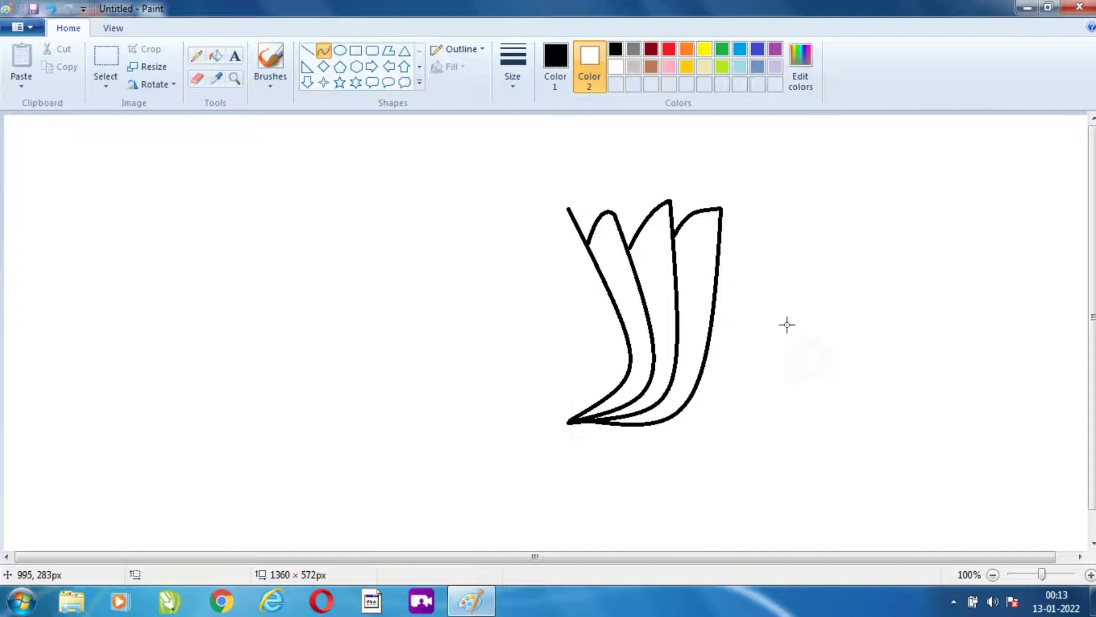
Select the half flower with a rectangular selection about 316 × 373 px and place a copy of it to the left
left_click(107, 87)
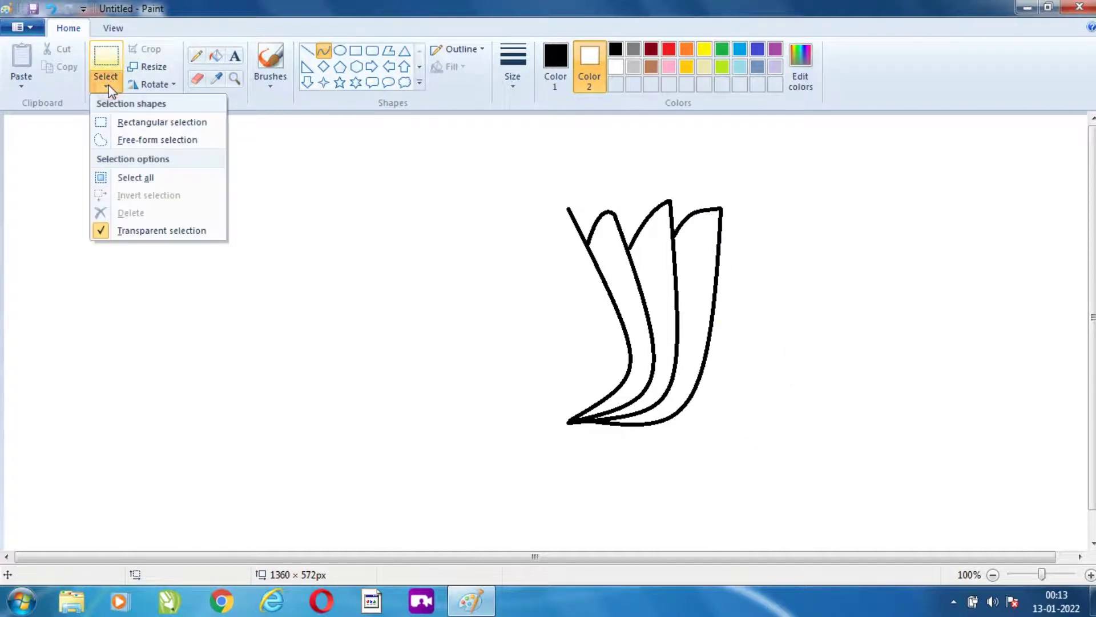
left_click(178, 124)
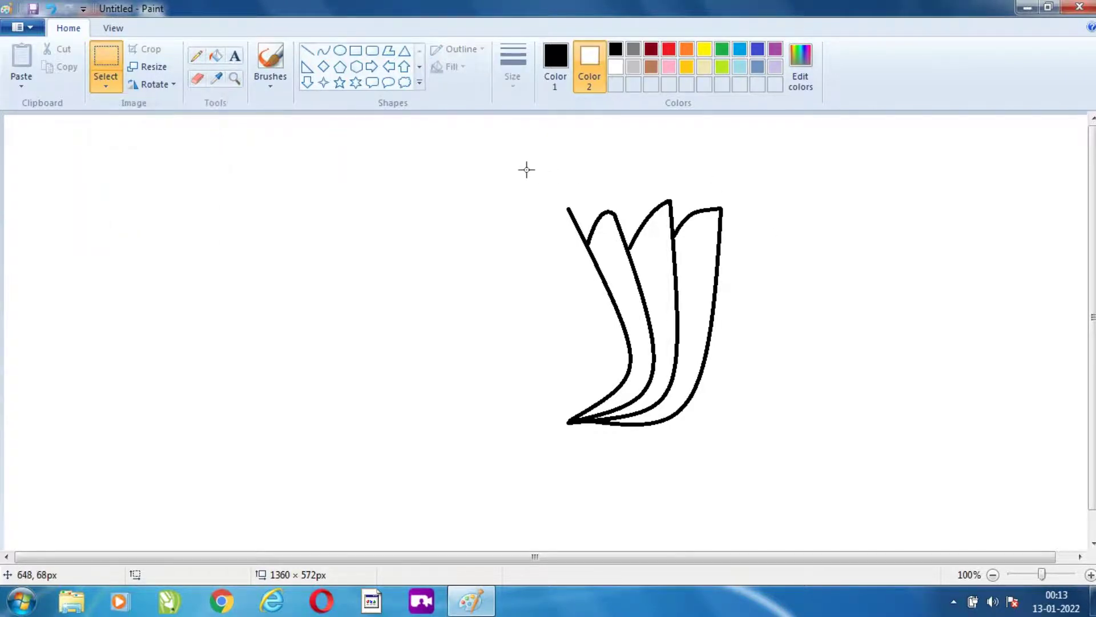
left_click_drag(527, 170, 781, 469)
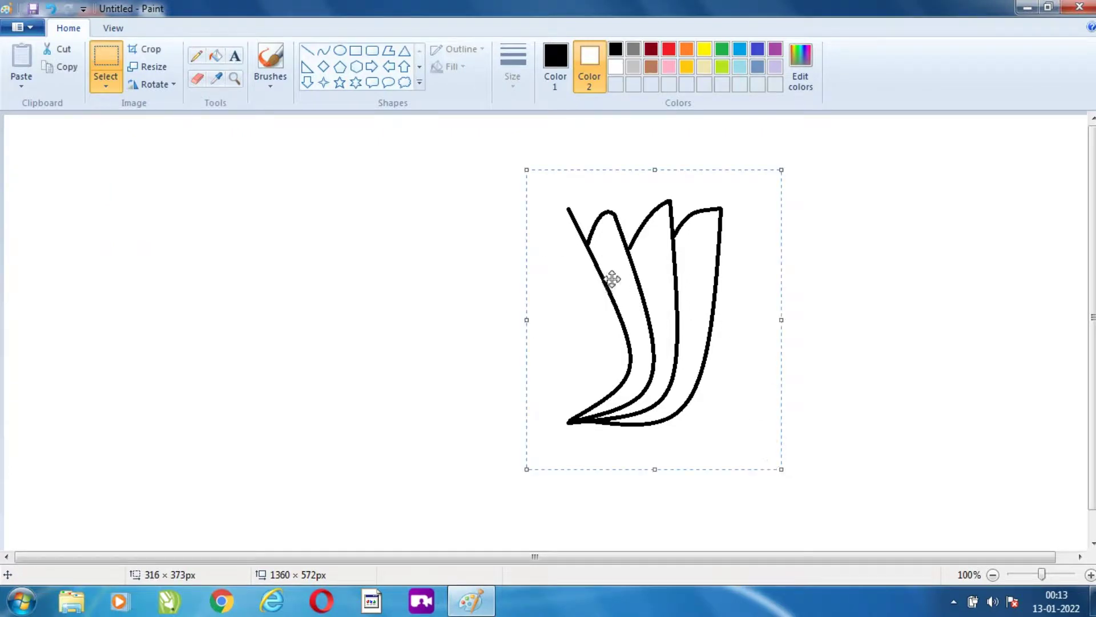
left_click_drag(618, 275, 469, 281)
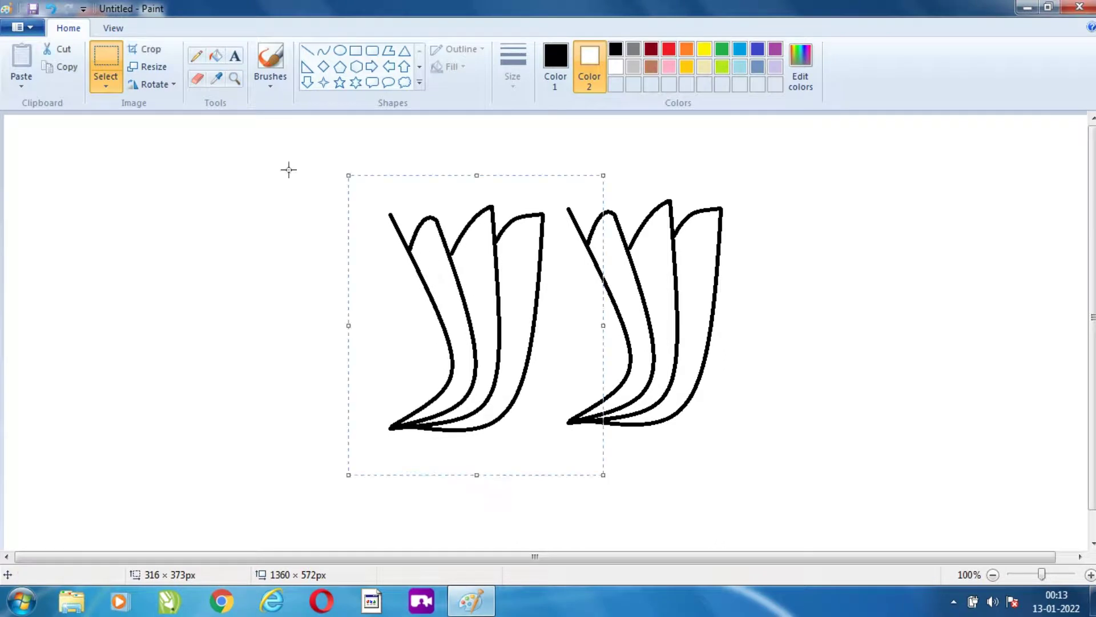
Flip the copied half flower horizontally
left_click(172, 90)
left_click(317, 269)
left_click(173, 86)
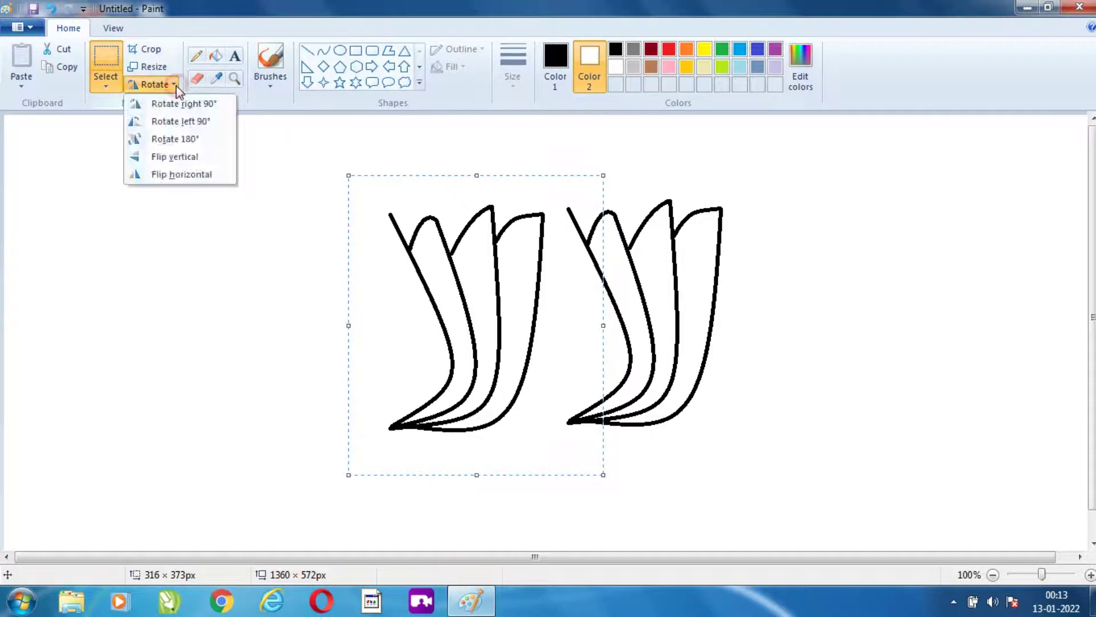
left_click(205, 175)
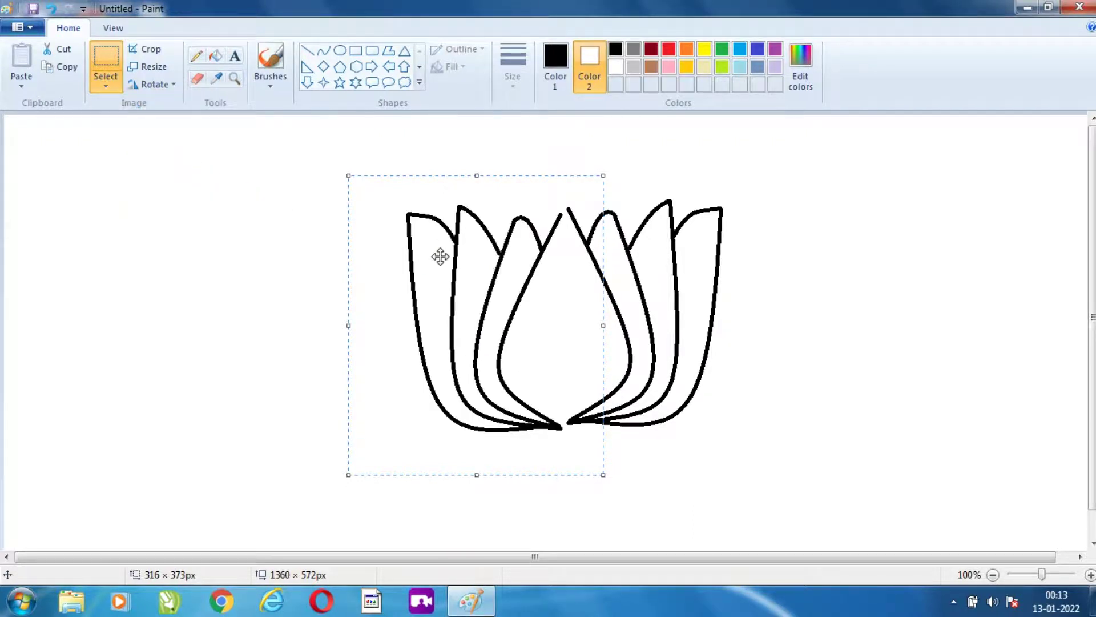
Nudge the mirrored half up and right until its upper and lower tips meet the original half, and deselect it
left_click_drag(440, 256, 440, 253)
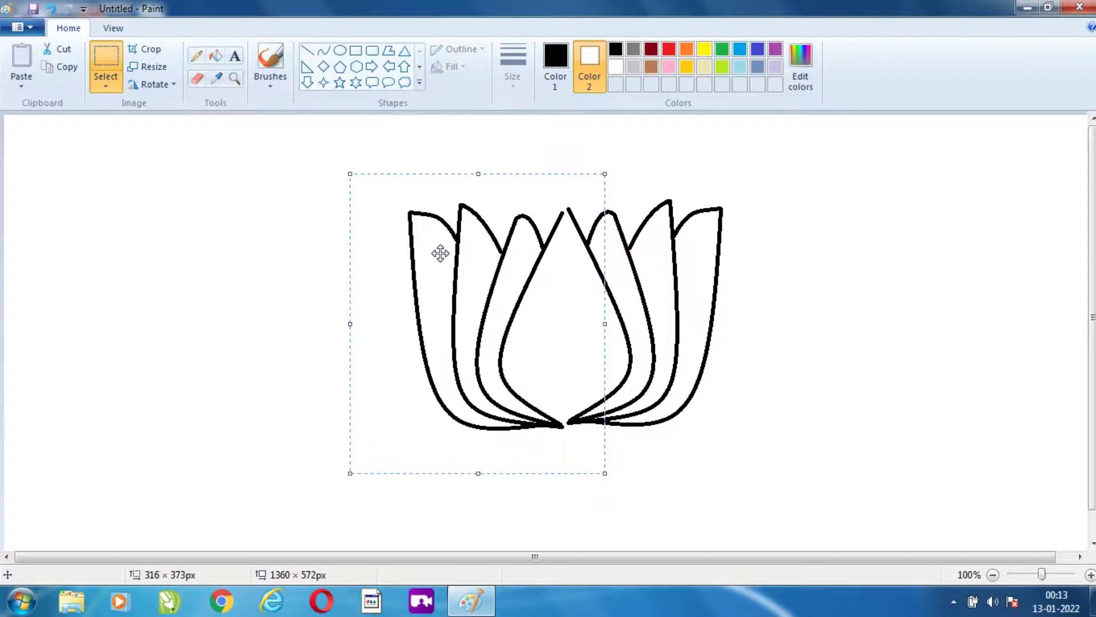
key("Up")
key("Up")
key("Up")
key("Up")
key("Up")
key("Up")
key("Up")
key("Right")
key("Right")
key("Right")
key("Right")
key("Right")
key("Right")
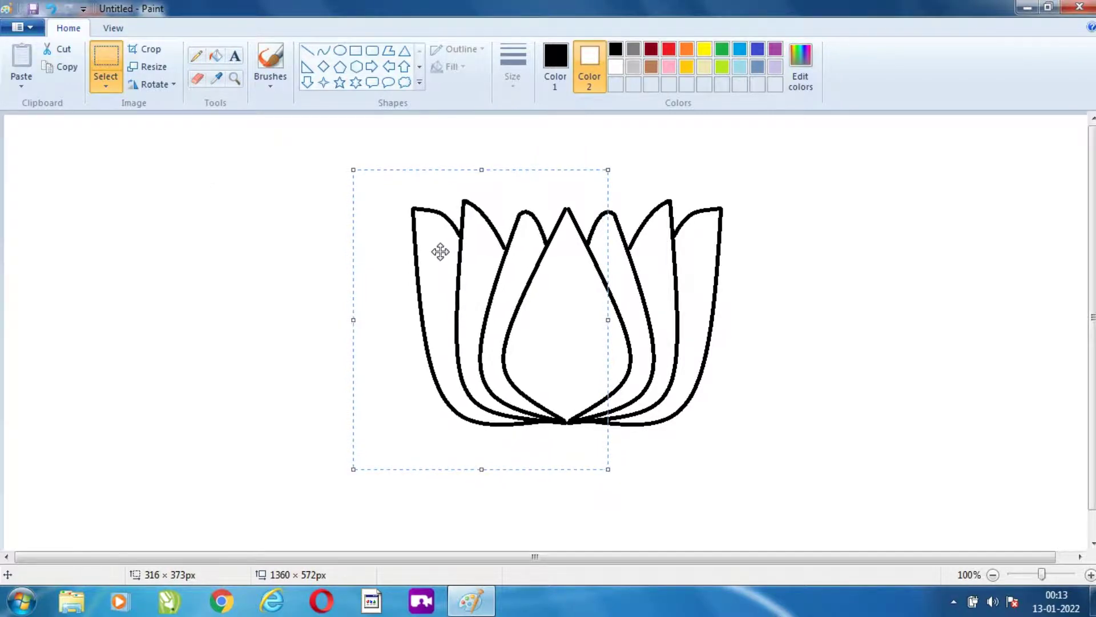
key("Right")
key("Right")
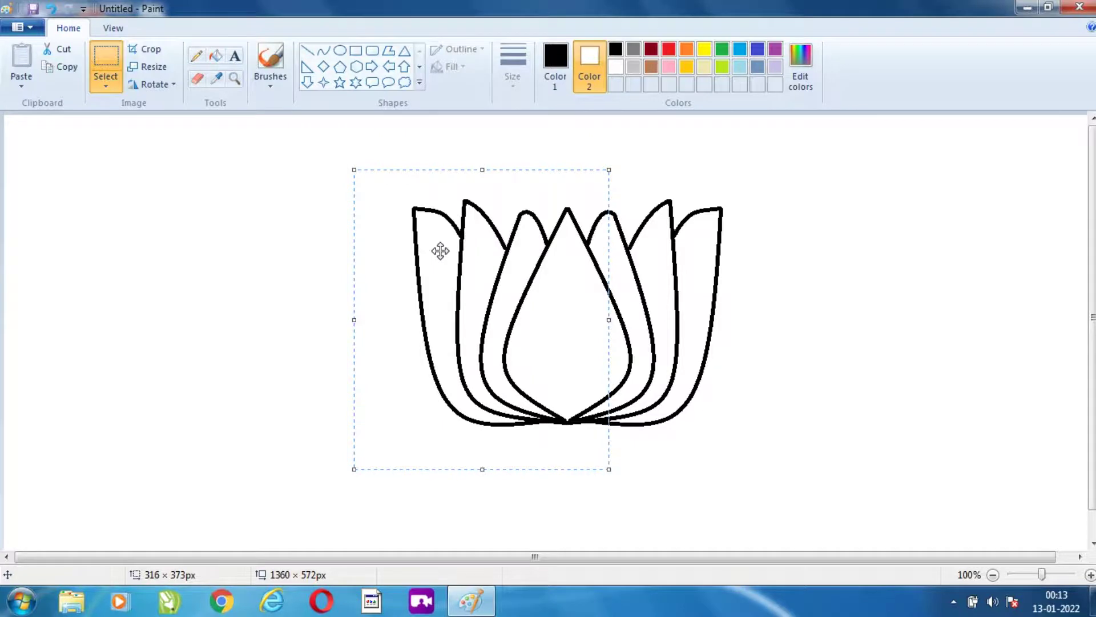
key("Right")
key("Right")
key("Right")
key("Right")
key("Up")
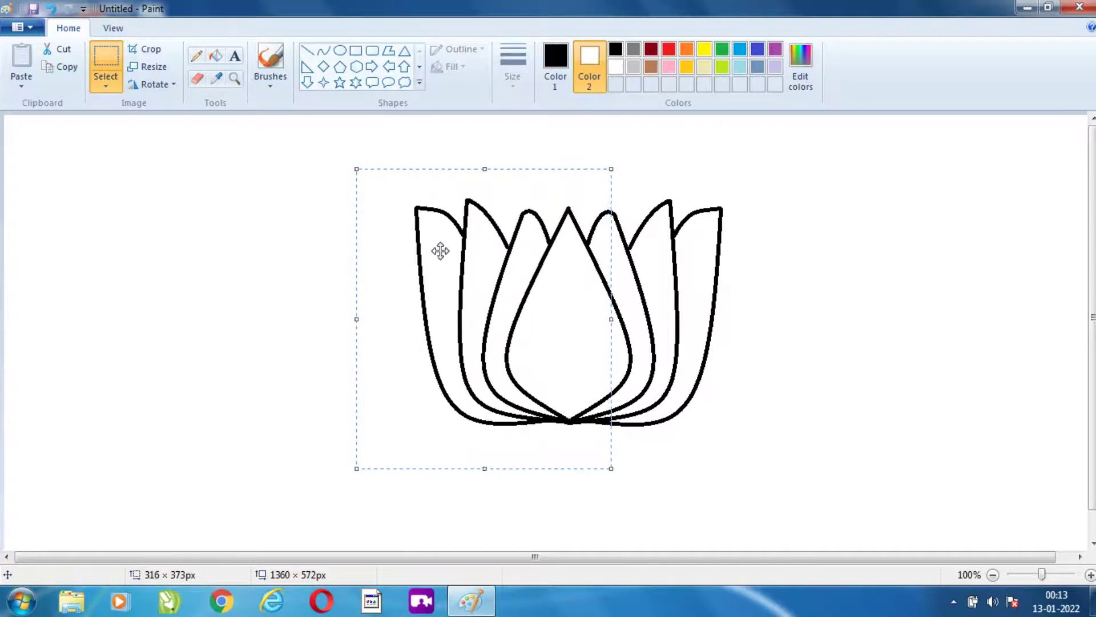
left_click(808, 243)
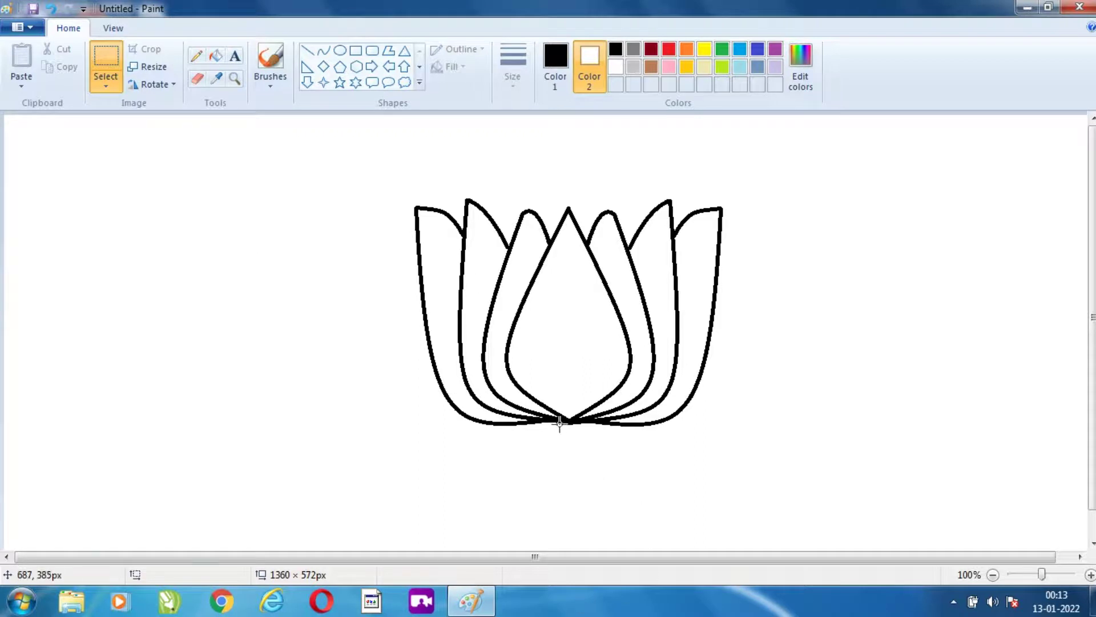
Draw an S-shaped curve about 204 px tall in the empty area right of the flower
left_click(324, 50)
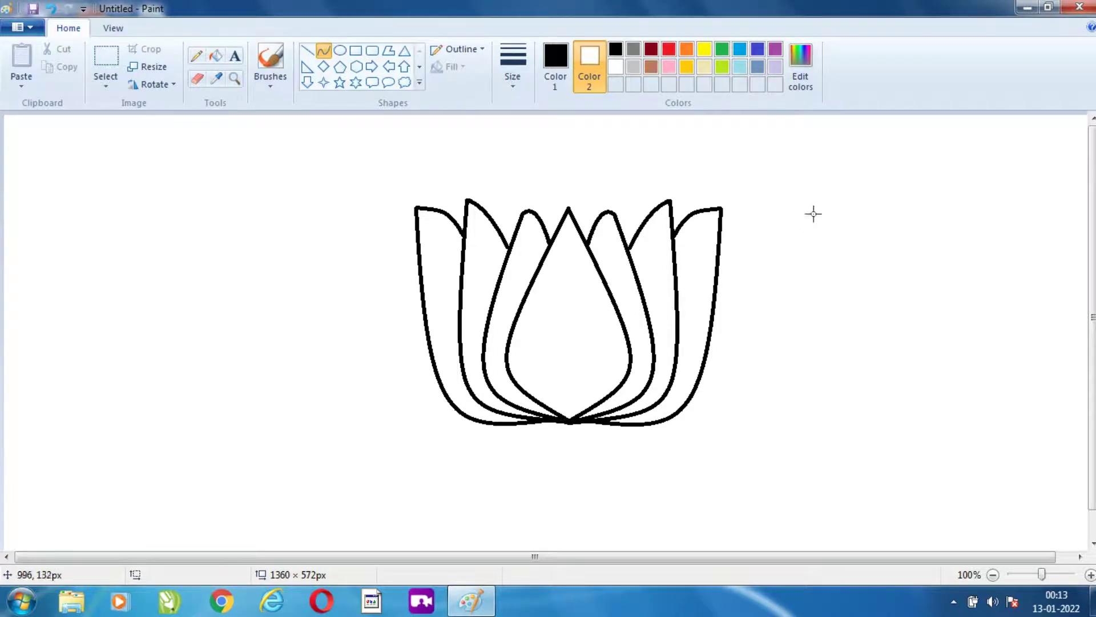
left_click_drag(817, 242, 815, 406)
left_click_drag(814, 316, 783, 357)
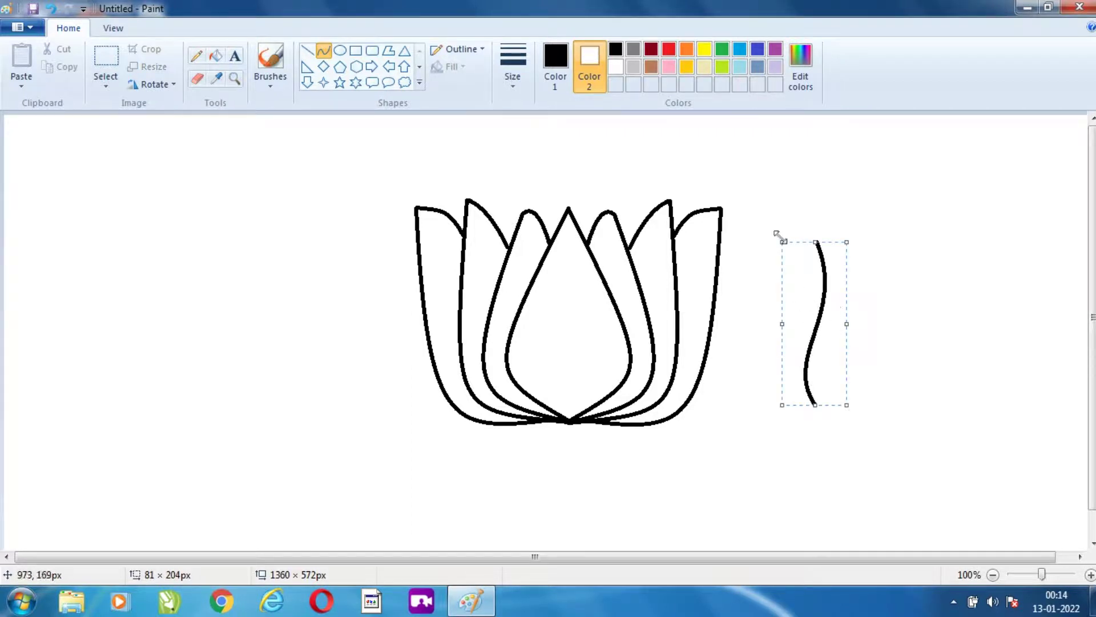
left_click(841, 204)
Try placing and resizing a copy of the S-shaped curve to its right, and undo both the copy and the curve
left_click(107, 57)
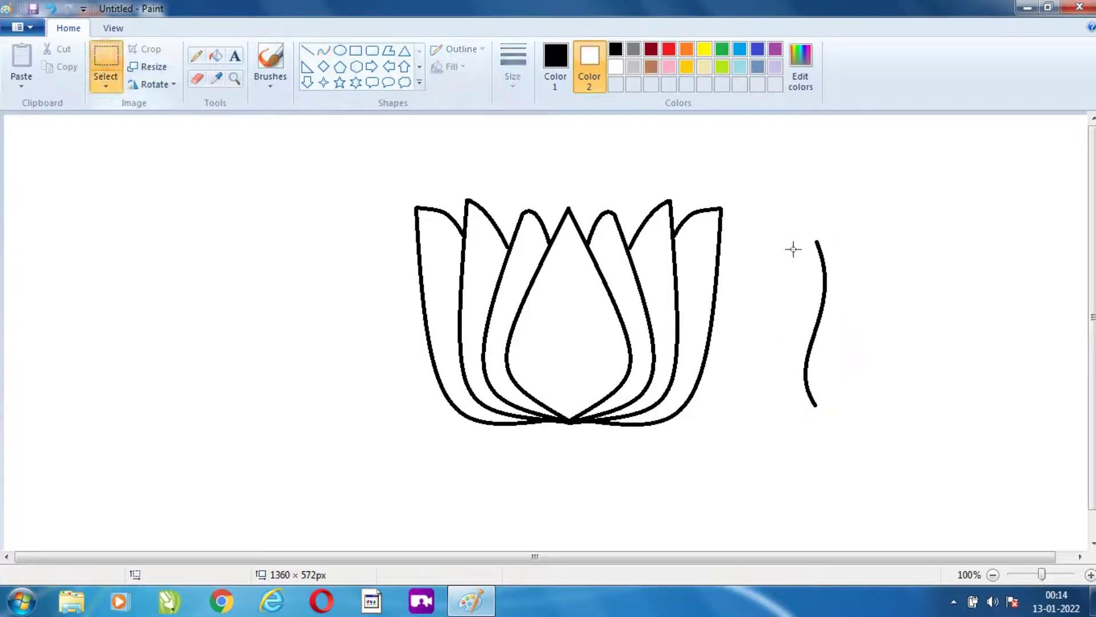
left_click_drag(777, 231, 872, 430)
left_click_drag(811, 330, 884, 325)
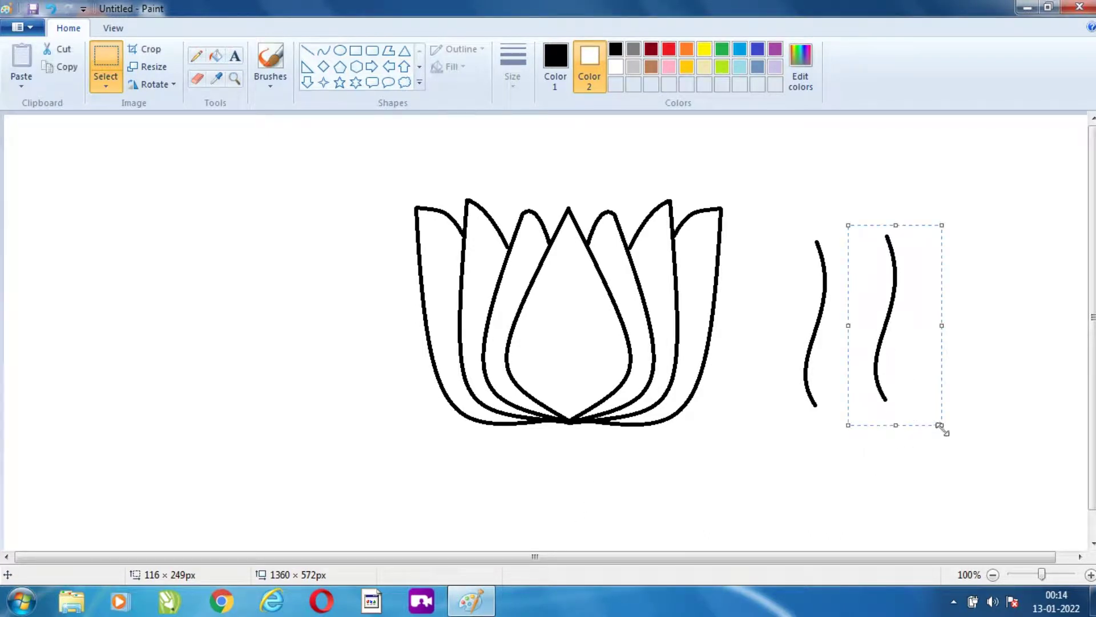
left_click_drag(941, 427, 936, 398)
key("ctrl+z")
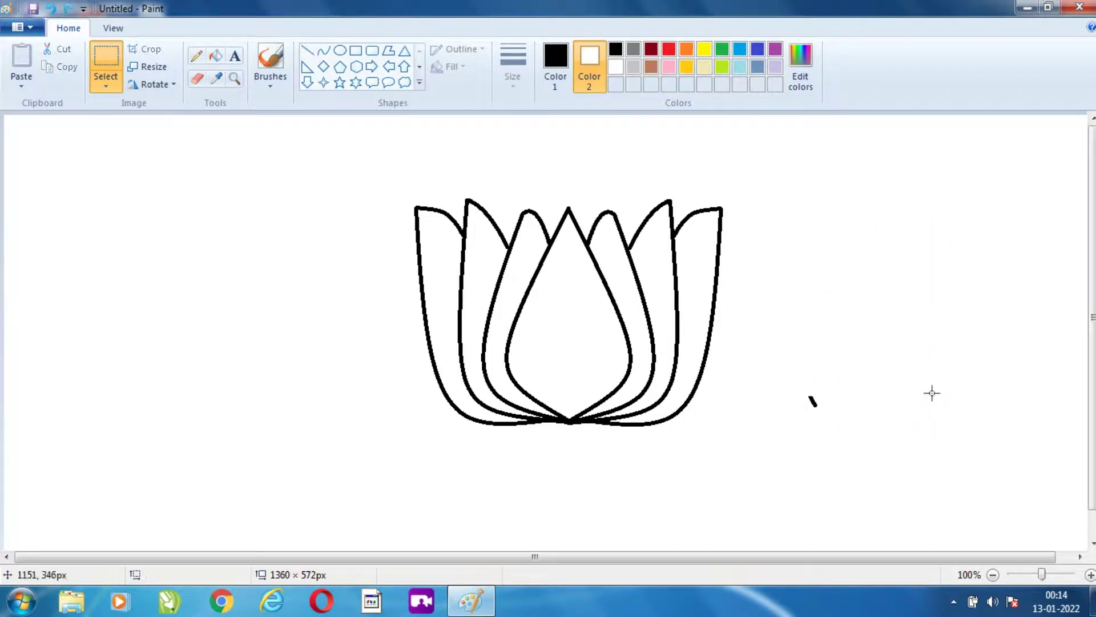
key("ctrl+z")
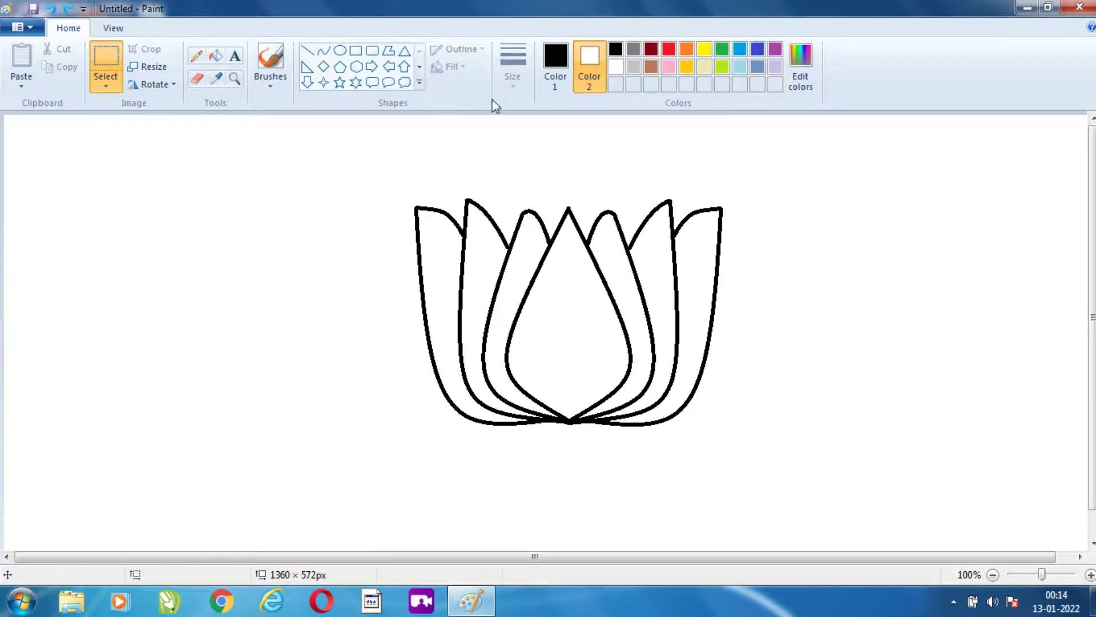
Draw a shorter S-shaped curve about 138 px tall to the right of the flower
left_click(323, 51)
mouse_move(813, 213)
left_mouse_down()
mouse_move(825, 272)
mouse_move(814, 357)
mouse_move(814, 344)
left_mouse_up()
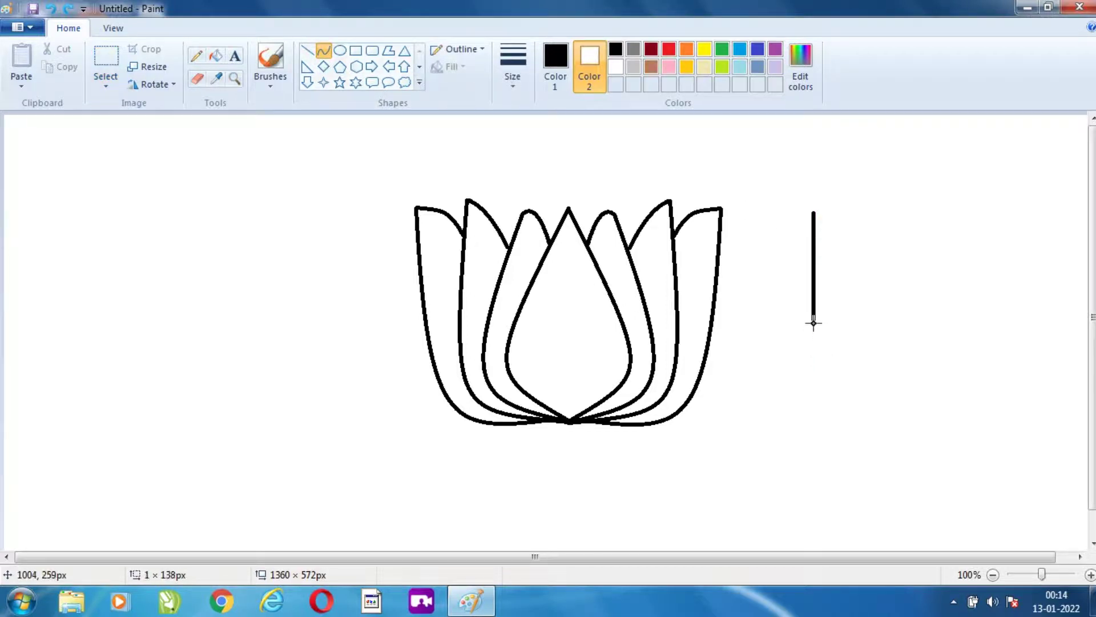
mouse_move(813, 277)
left_mouse_down()
mouse_move(844, 268)
mouse_move(829, 289)
mouse_move(783, 289)
mouse_move(756, 448)
mouse_move(611, 504)
mouse_move(580, 482)
mouse_move(832, 318)
mouse_move(831, 291)
left_mouse_up()
Form the stem below the flower's base: place a copy of the S-shaped curve as its left edge and move the original alongside as its right edge
left_click(107, 57)
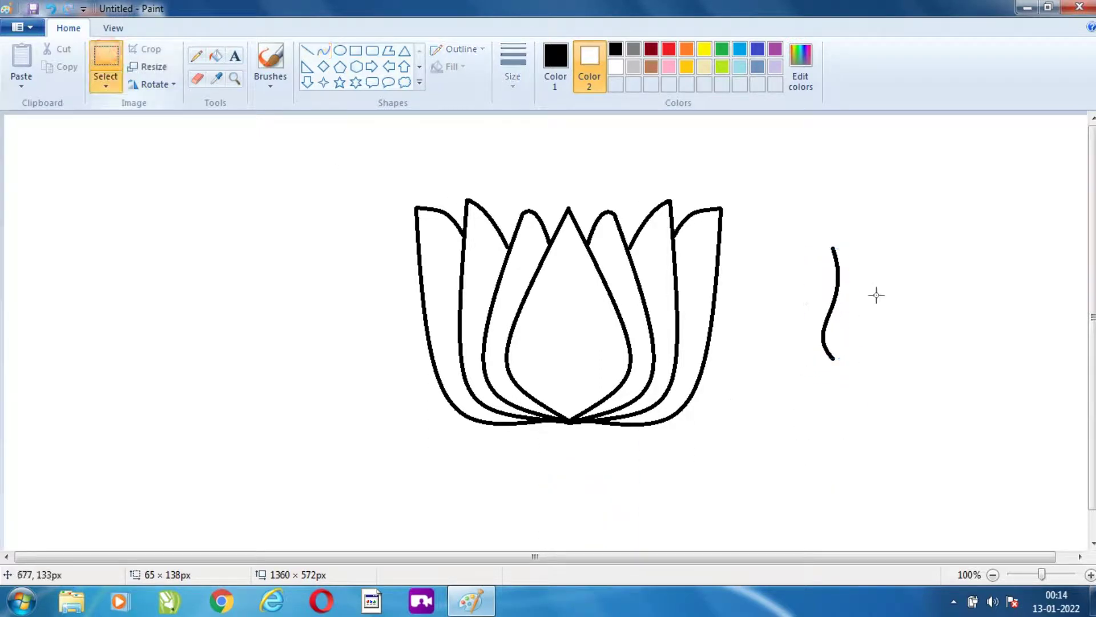
left_click_drag(799, 230, 873, 379)
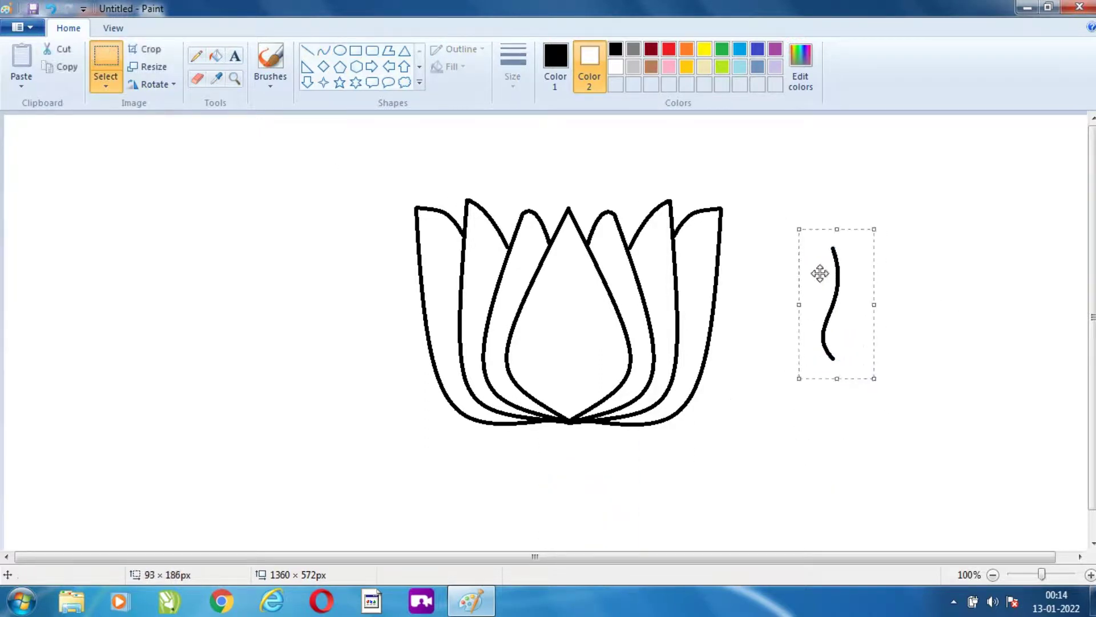
left_click_drag(820, 272, 548, 445)
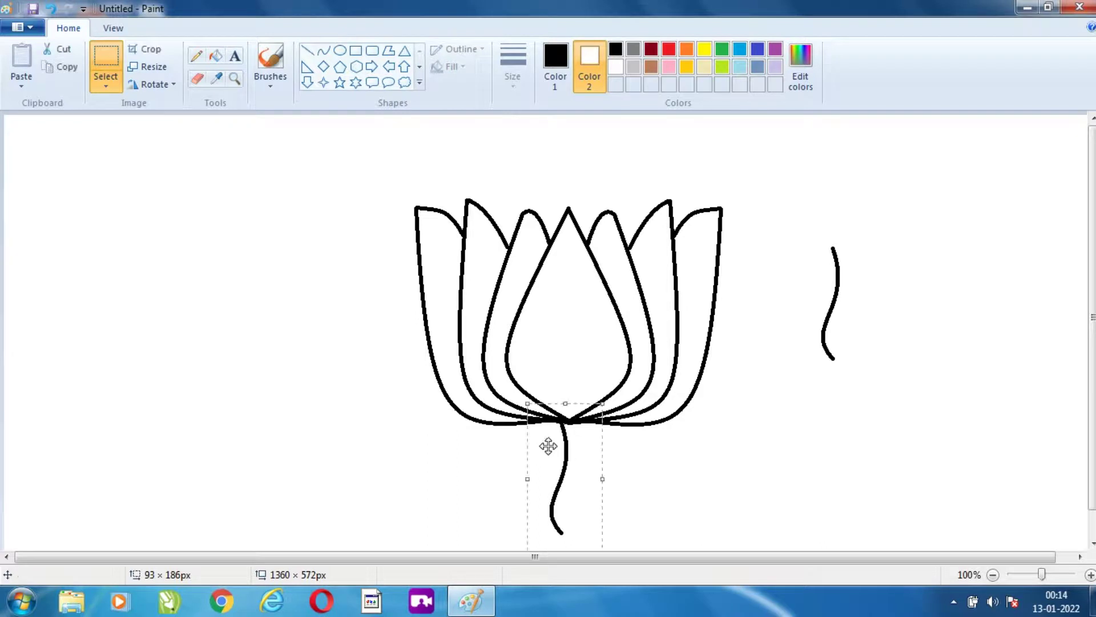
left_click_drag(790, 215, 883, 386)
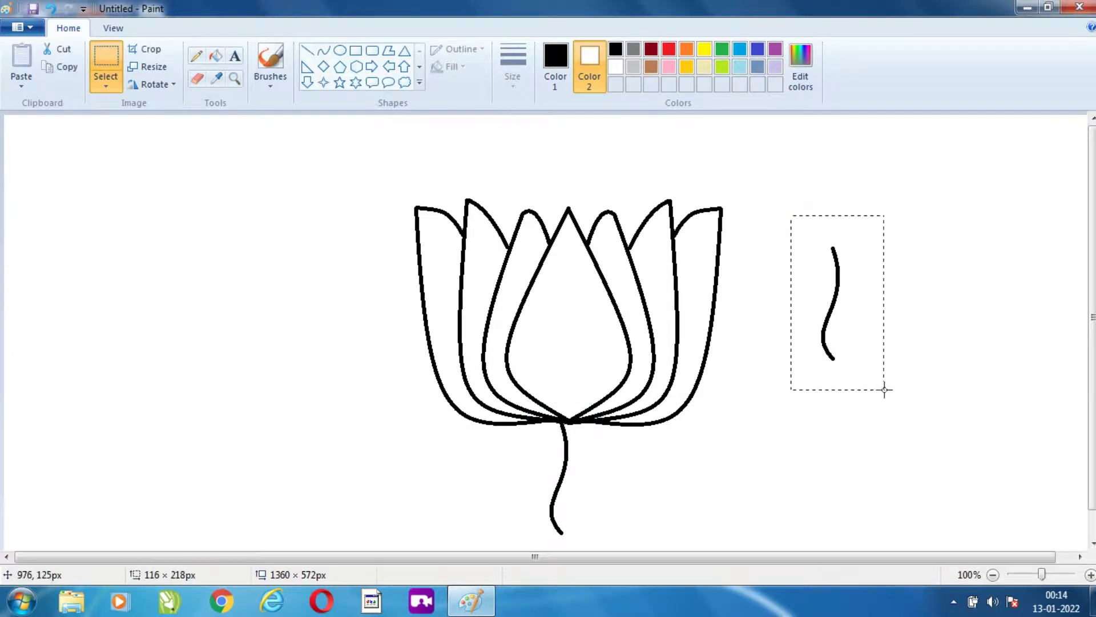
left_click_drag(834, 299, 583, 473)
left_click(864, 401)
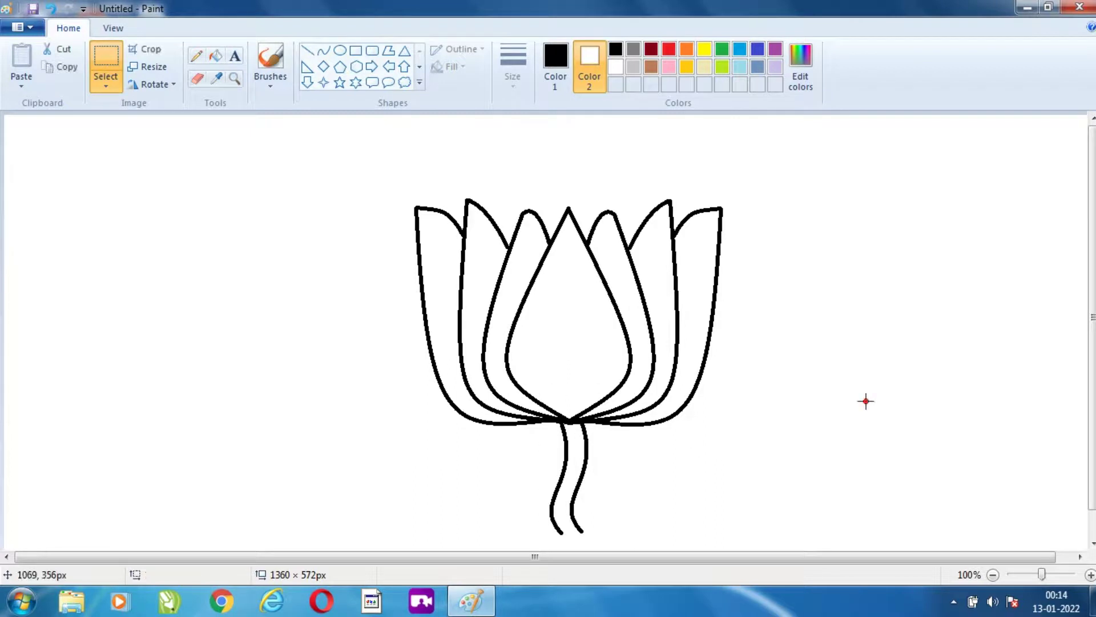
Draw a nearly horizontal line about 166 px wide across the stem's lower end with the Curve tool
left_click(323, 50)
mouse_move(511, 531)
left_mouse_down()
mouse_move(643, 533)
mouse_move(600, 534)
mouse_move(621, 531)
left_mouse_up()
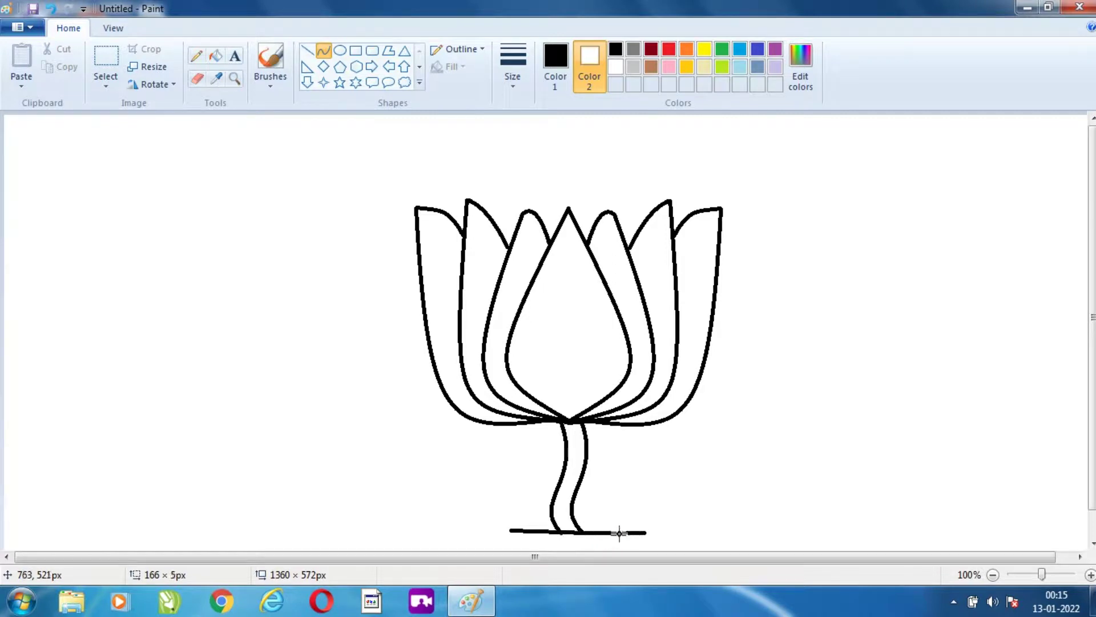
left_click(698, 480)
Set Color 2 to red, try filling the central petal with the Fill tool, and undo the fill
left_click(669, 51)
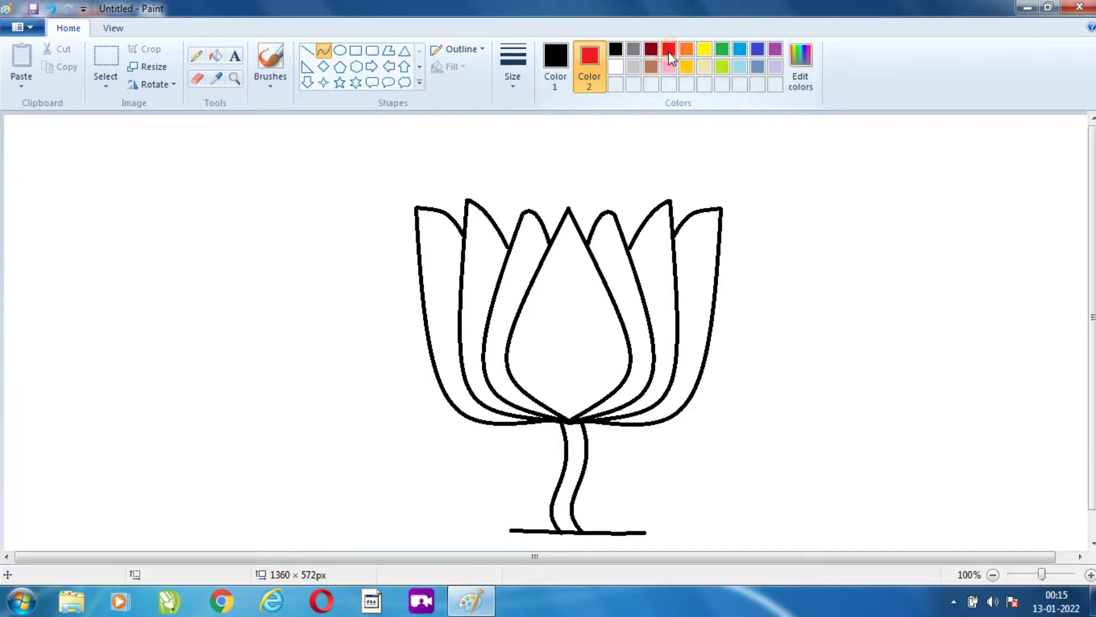
left_click(217, 59)
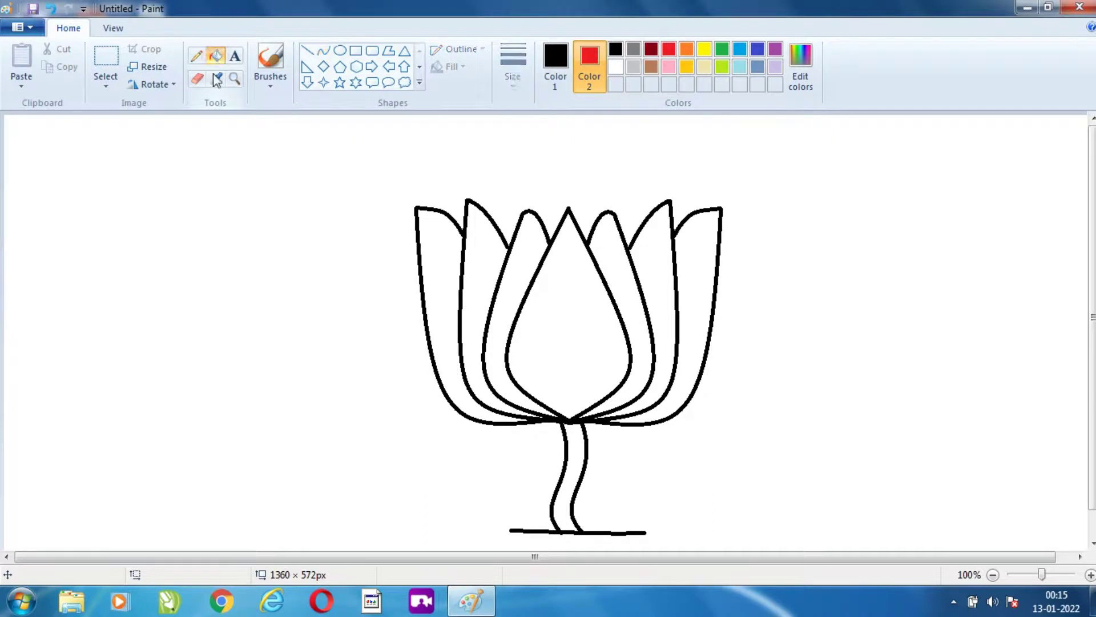
left_click(567, 295)
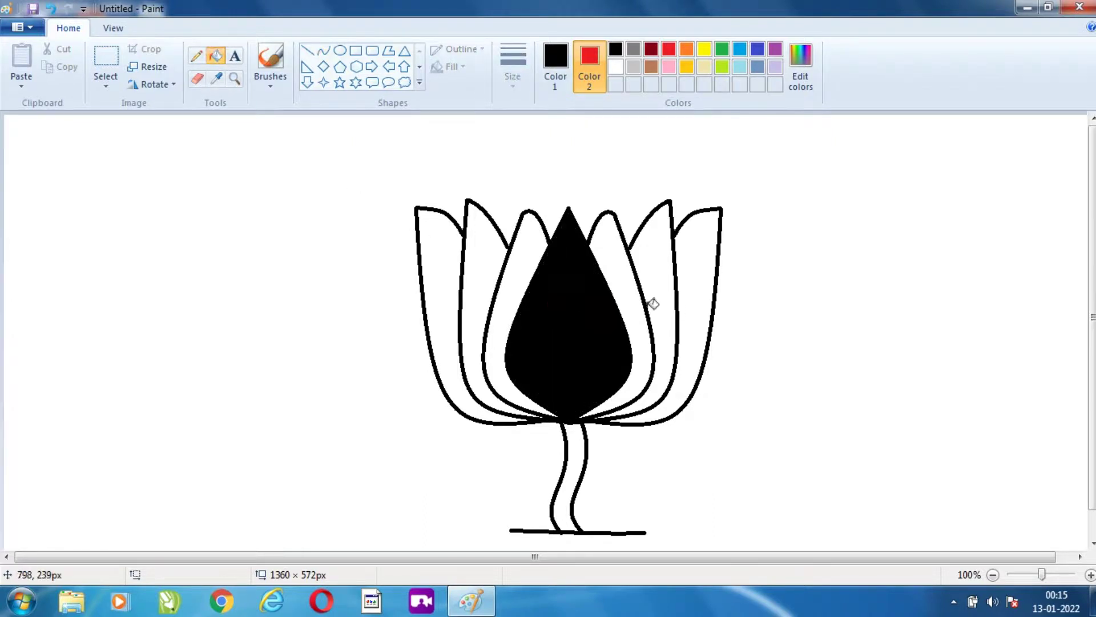
key("ctrl+z")
Set Color 1 to red and fill all seven petals of the flower
left_click(561, 58)
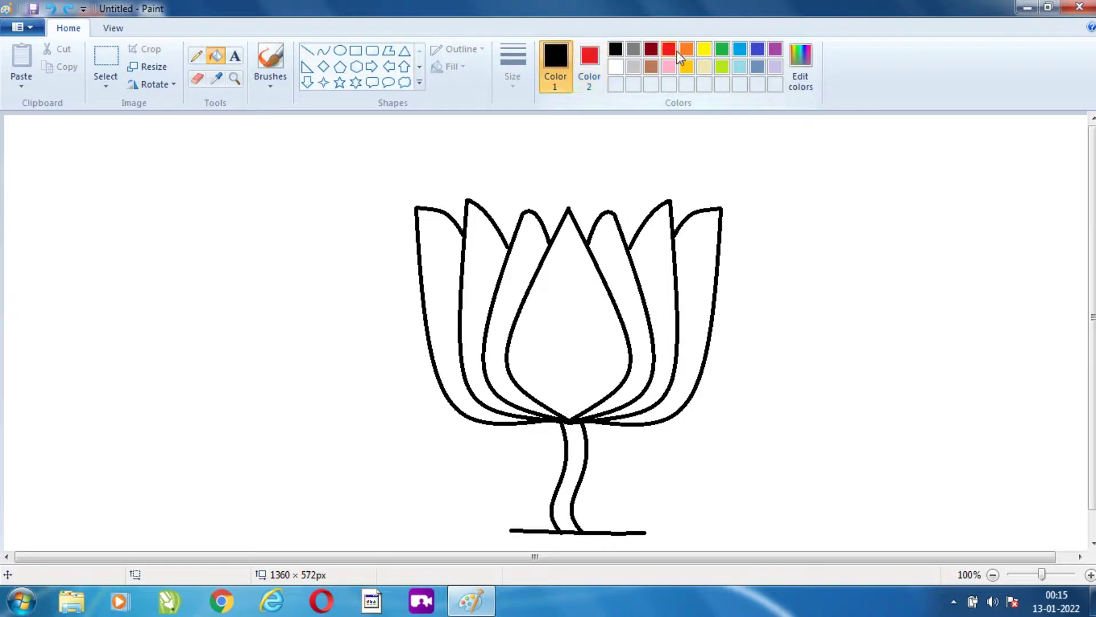
left_click(669, 50)
left_click(600, 296)
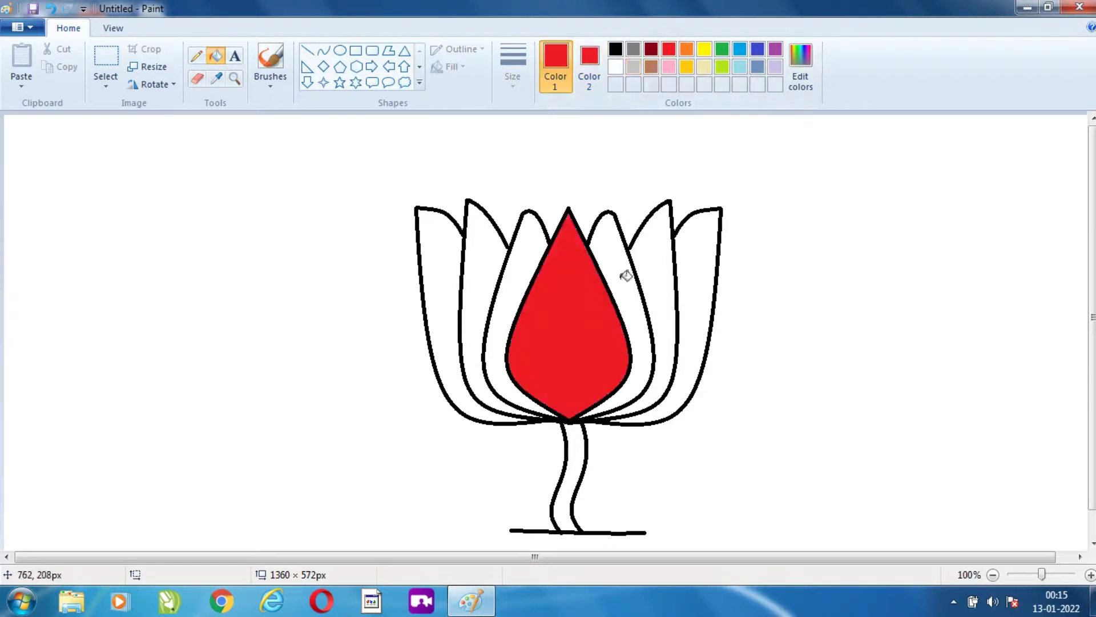
left_click(622, 275)
left_click(658, 268)
left_click(697, 268)
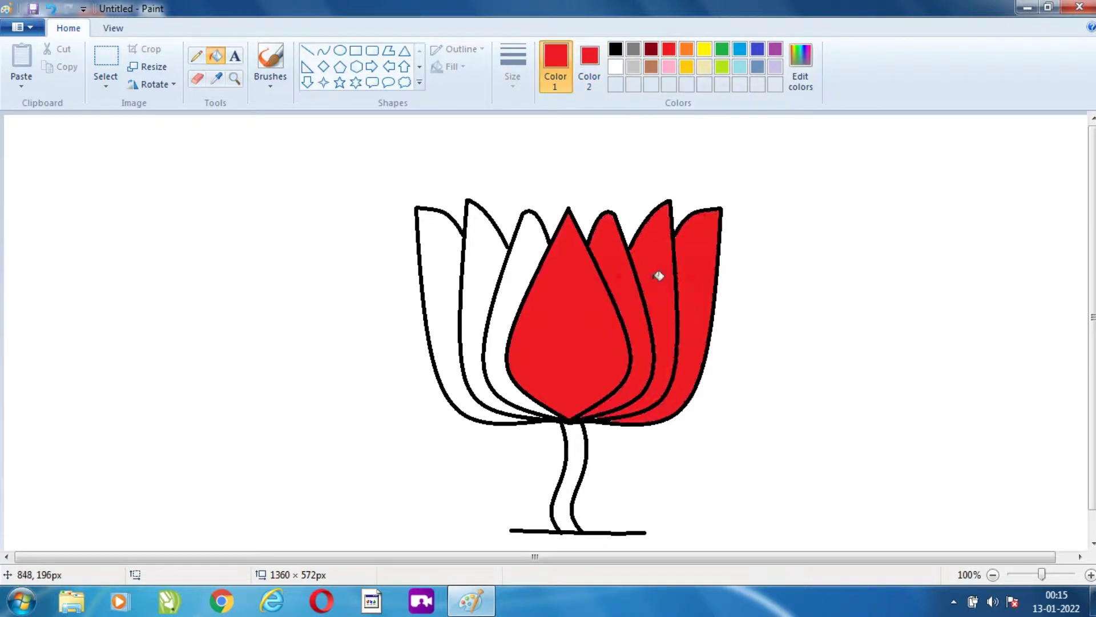
left_click(528, 247)
left_click(495, 243)
left_click(446, 245)
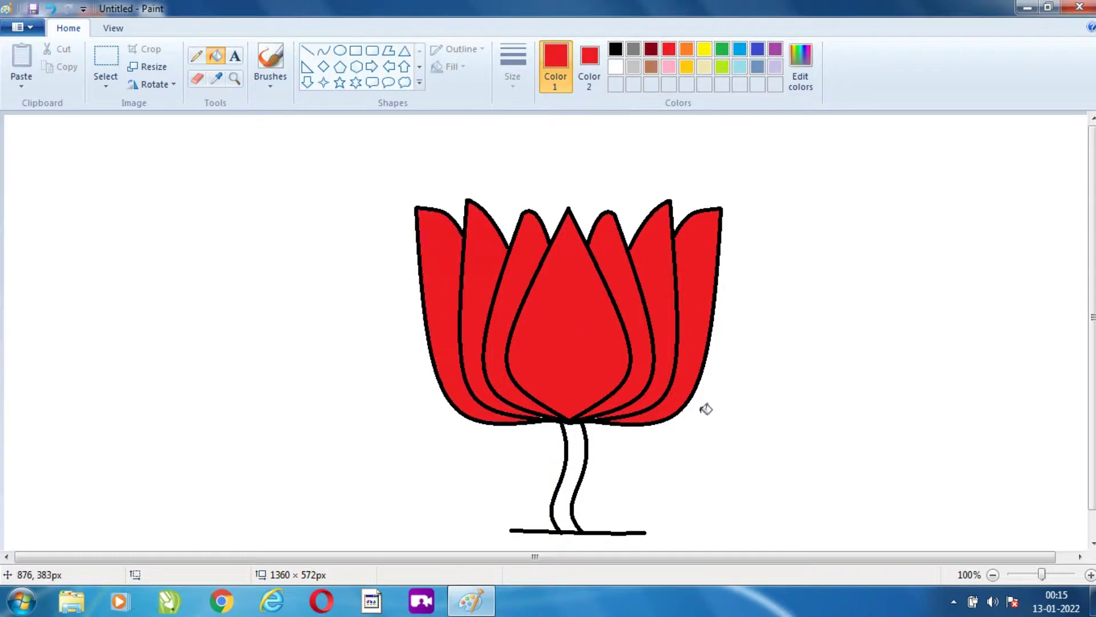
Set Color 1 to orange and fill the stem
left_click(655, 50)
left_click(687, 49)
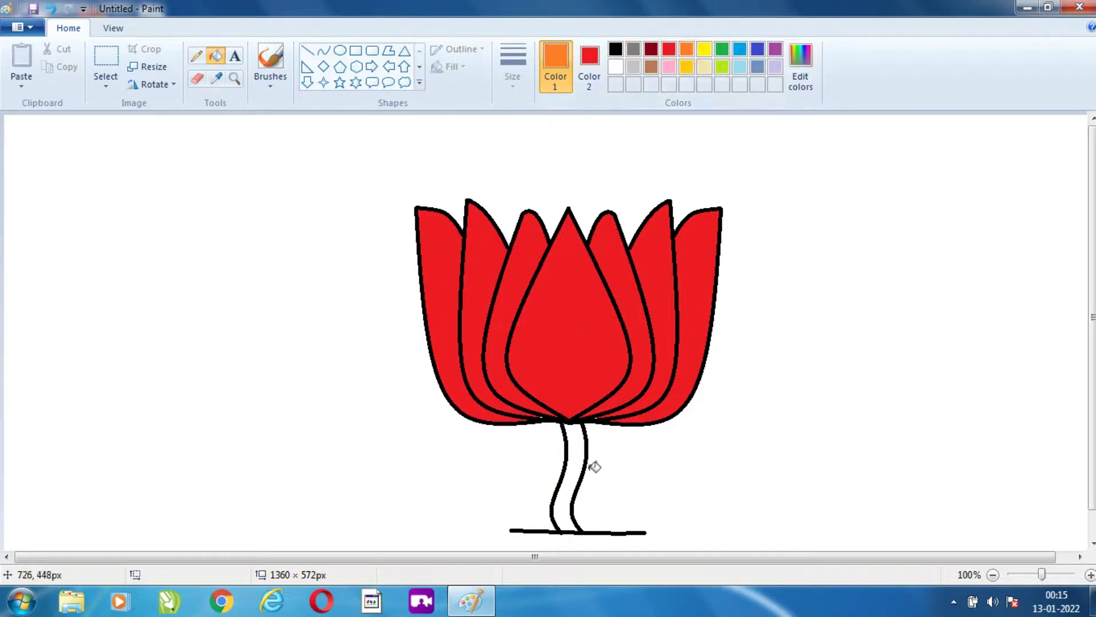
left_click(576, 451)
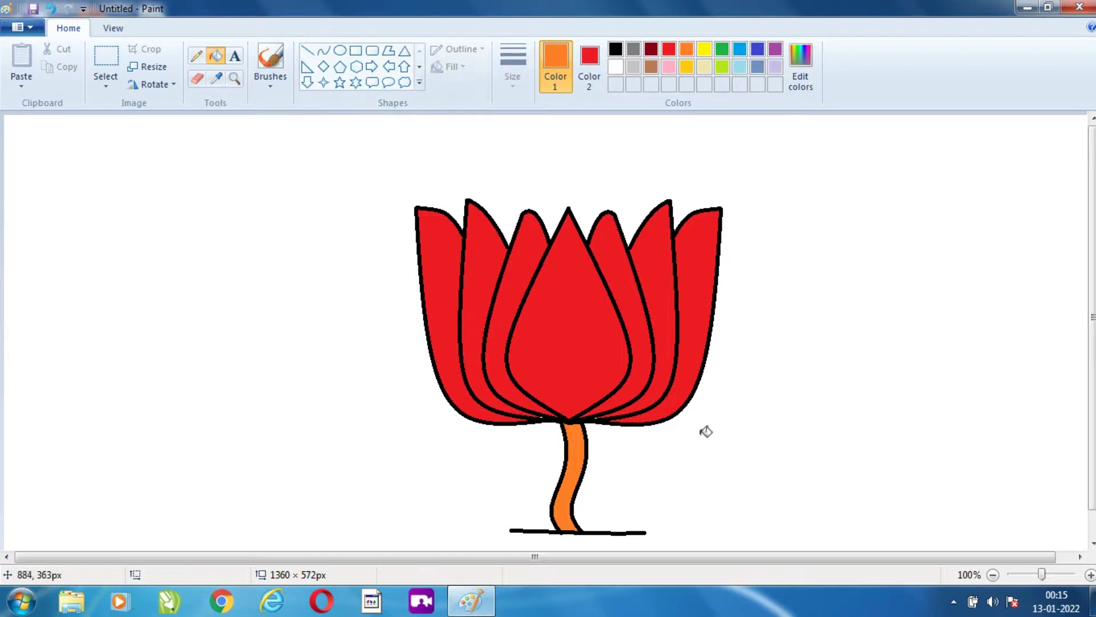
Select the whole flower with a rectangular selection about 581 × 471 px and drop a copy of it offset up and to the left
left_click(104, 56)
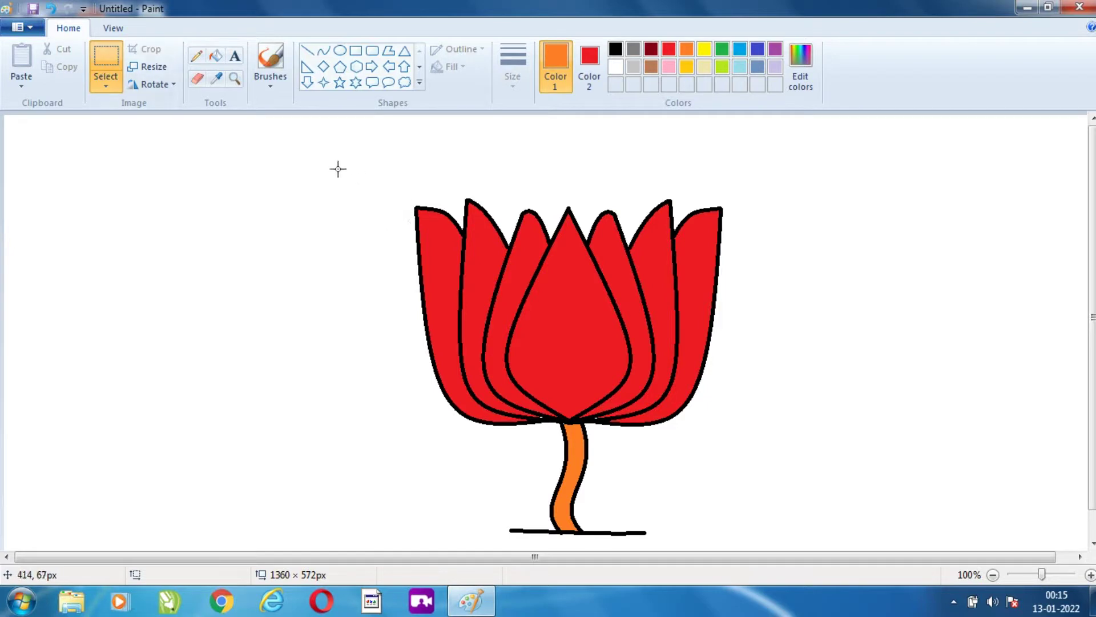
left_click_drag(338, 168, 729, 570)
left_click_drag(800, 549, 802, 544)
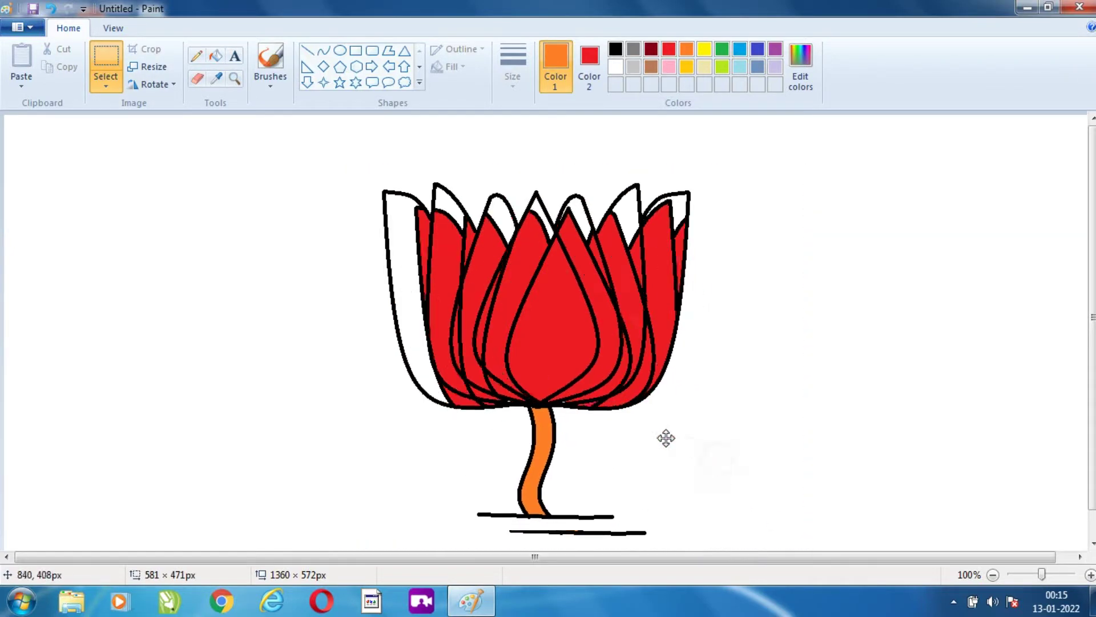